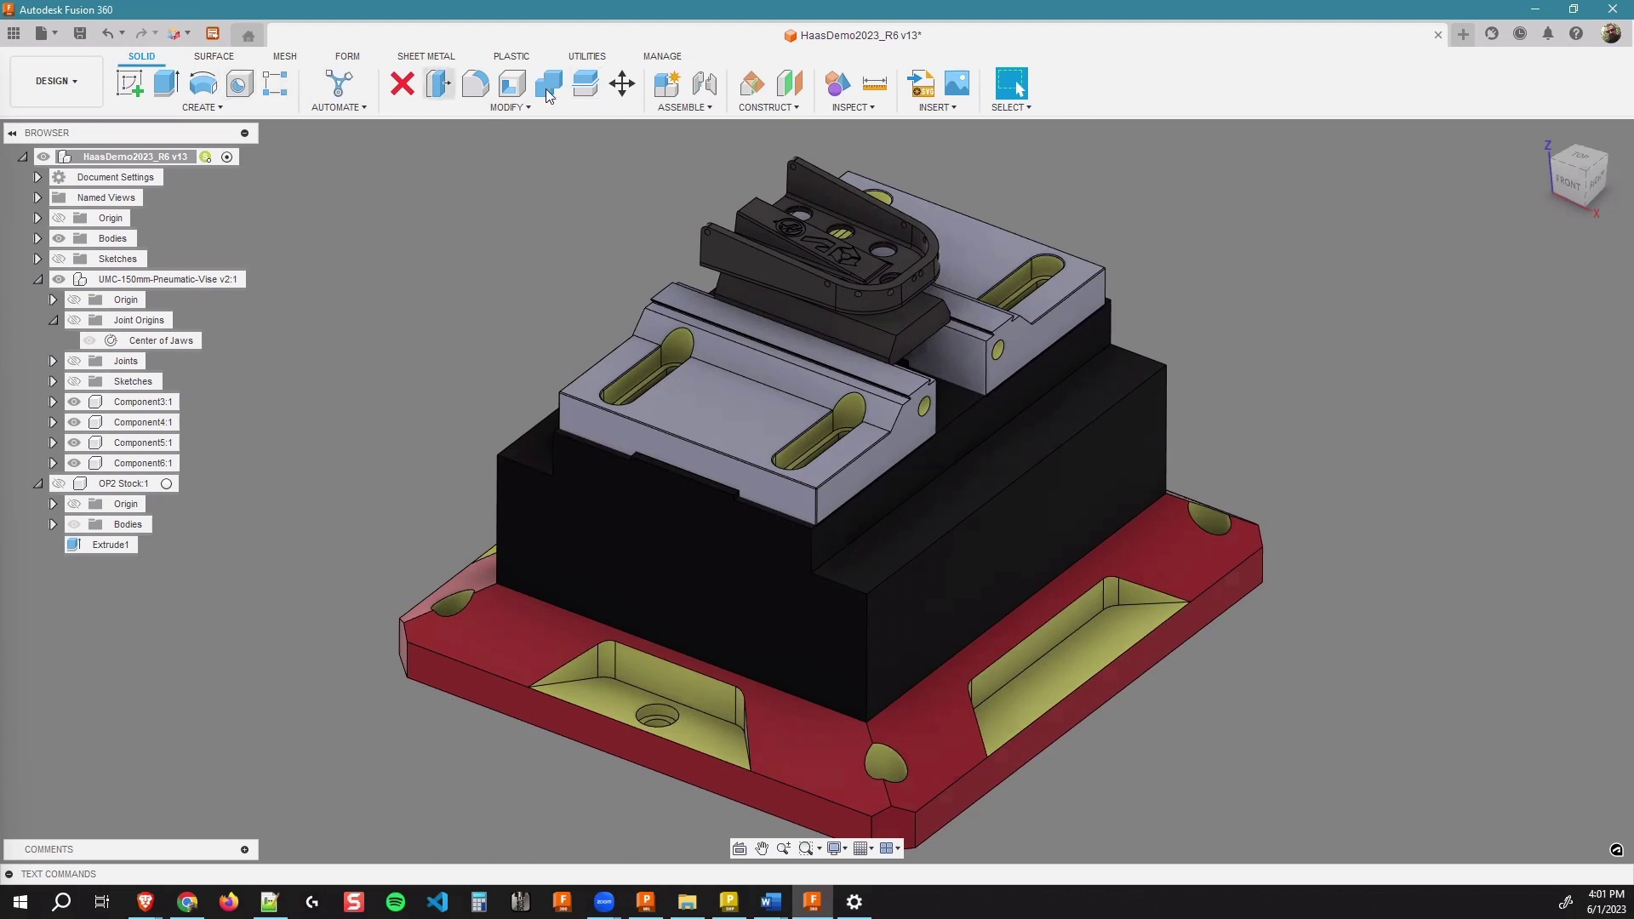
Step: Set Export to PowerMill to auto-export the document as stp/step into Desktop\Export to Pmill
click(588, 60)
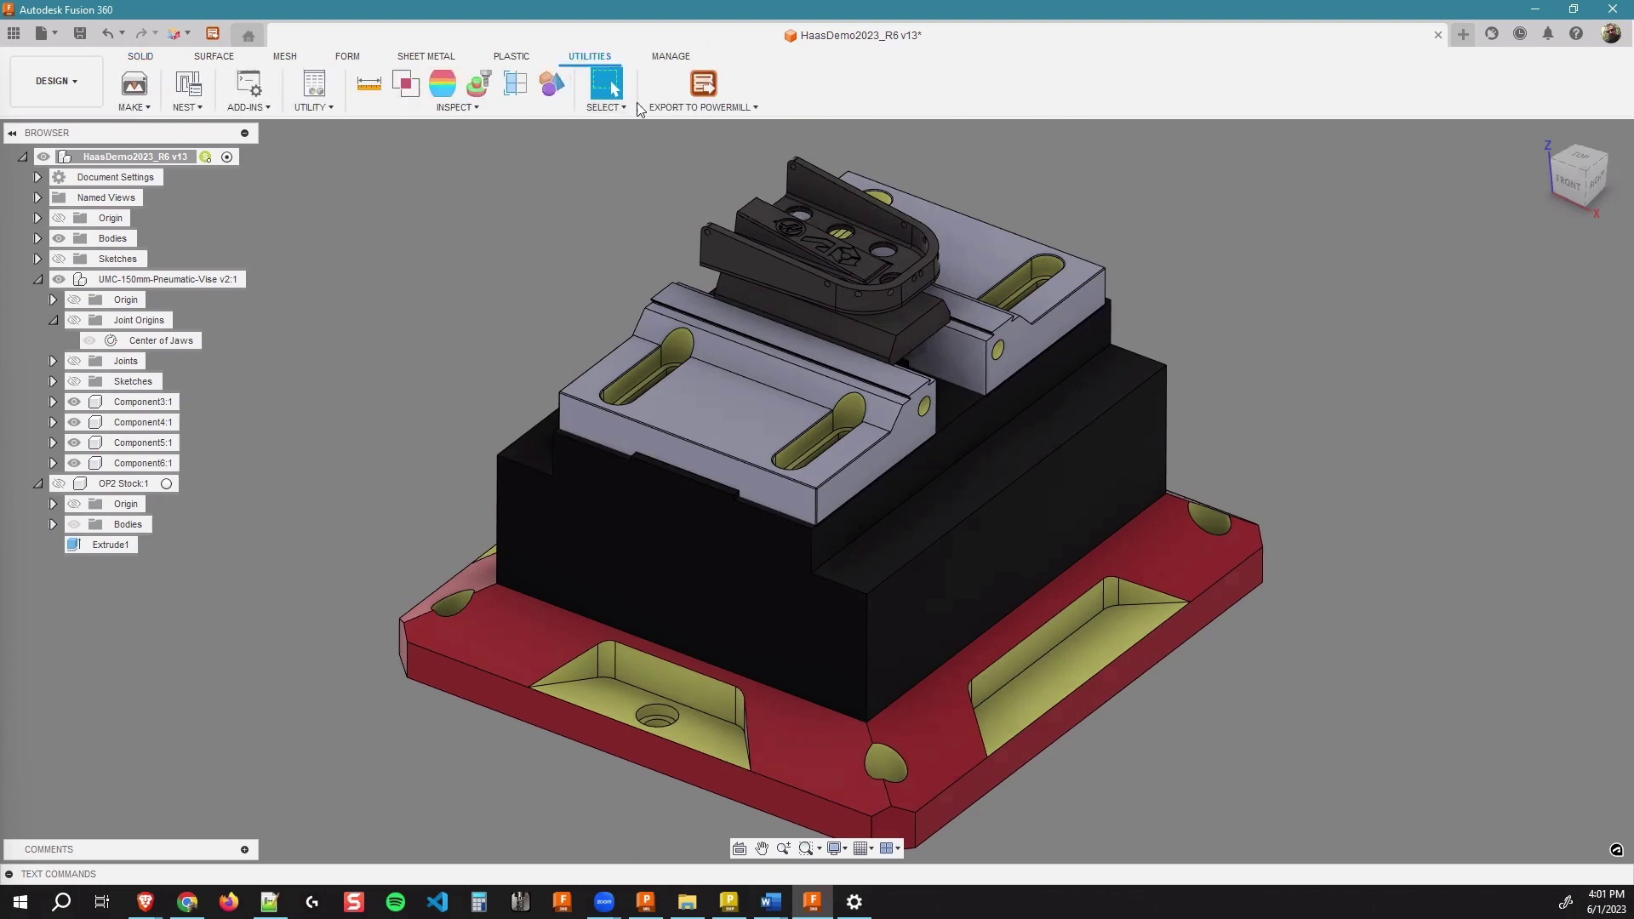
click(711, 86)
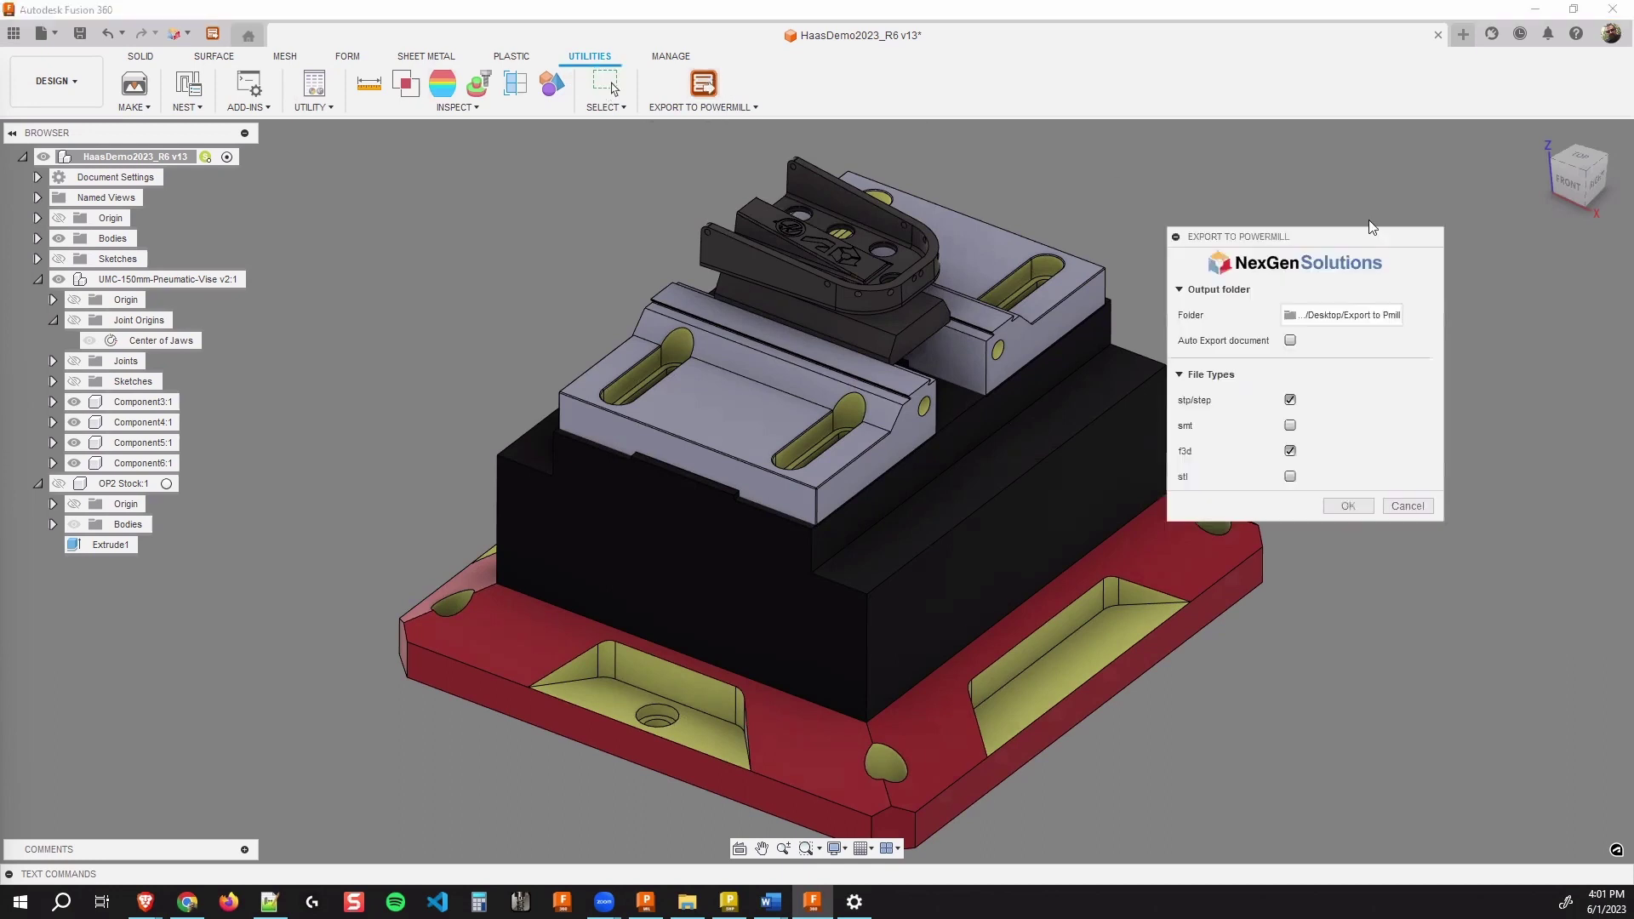
drag(1334, 241, 1419, 187)
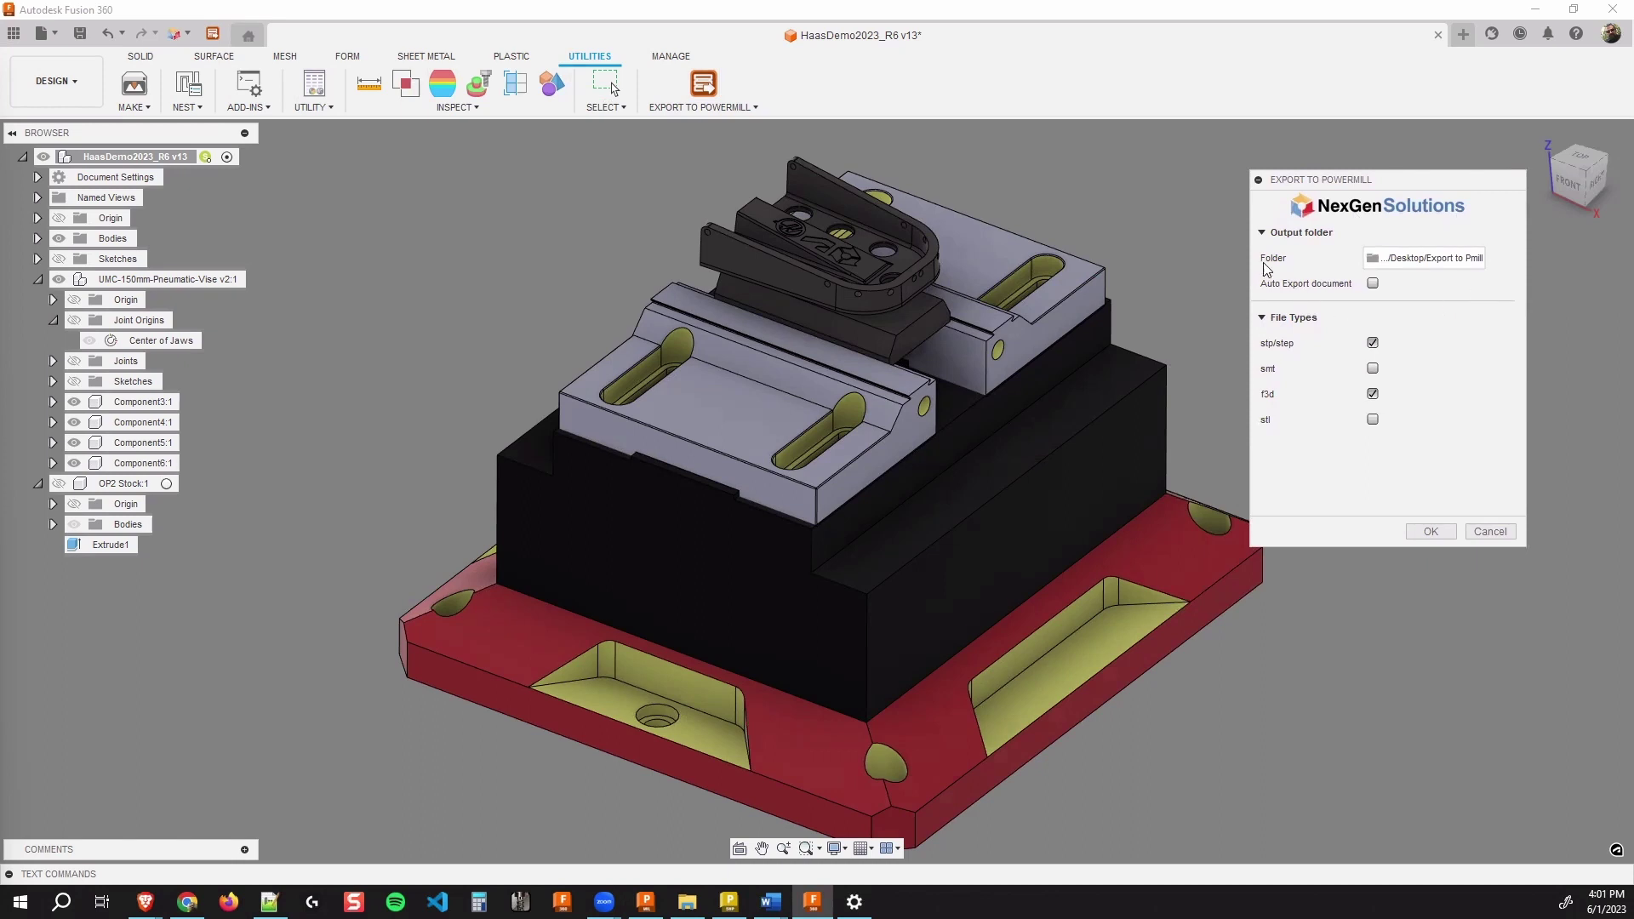
click(1400, 260)
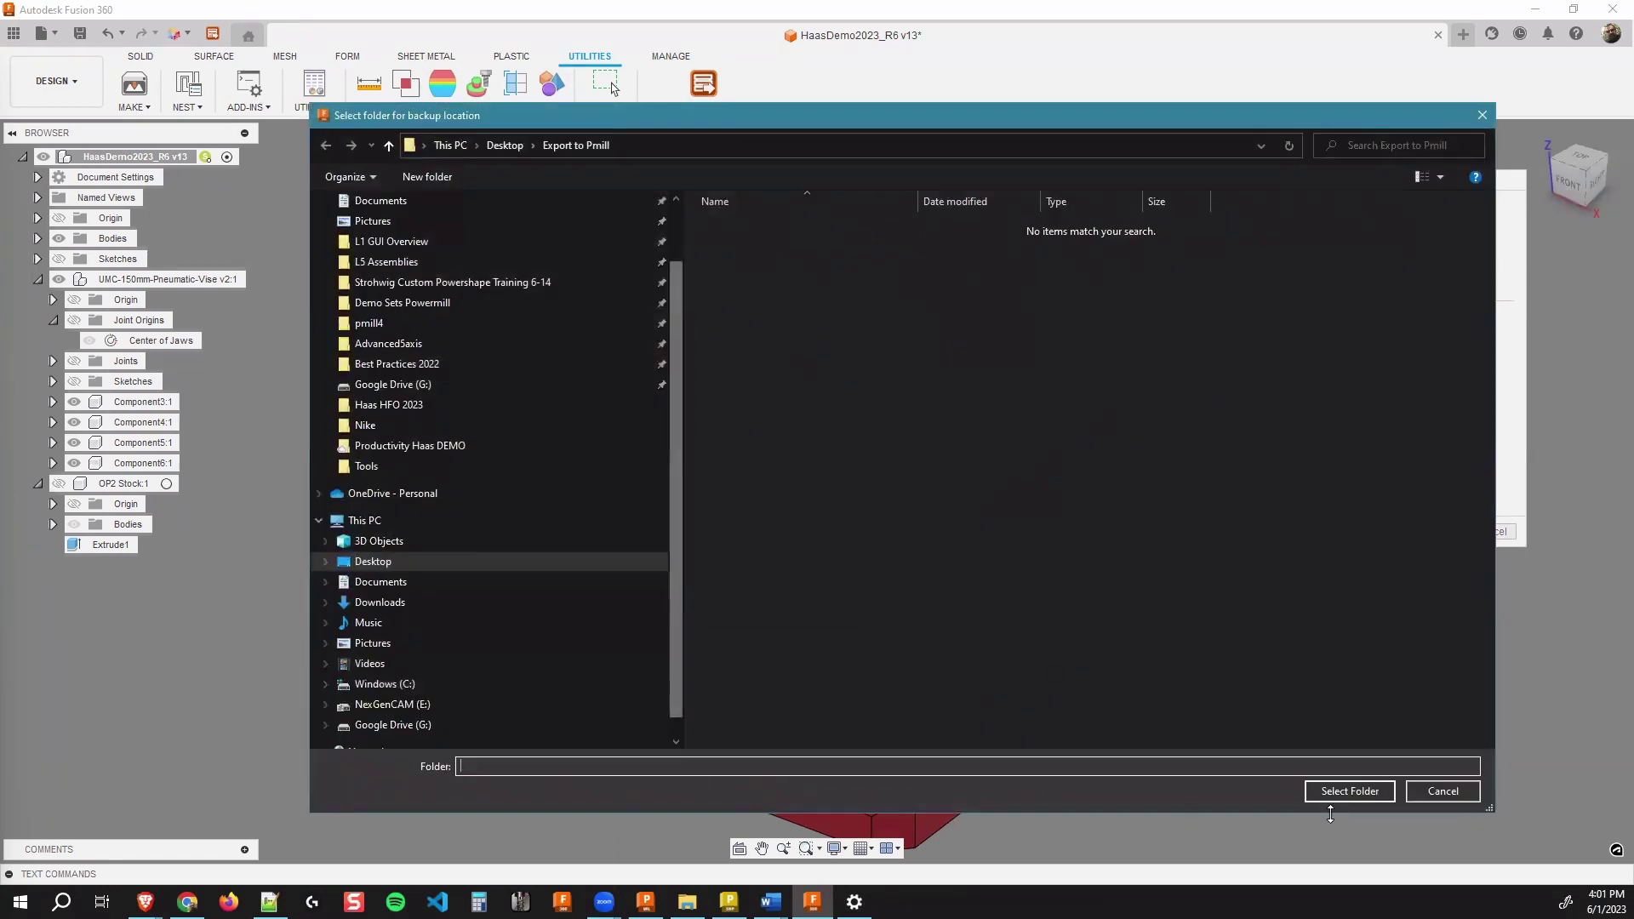
click(1350, 791)
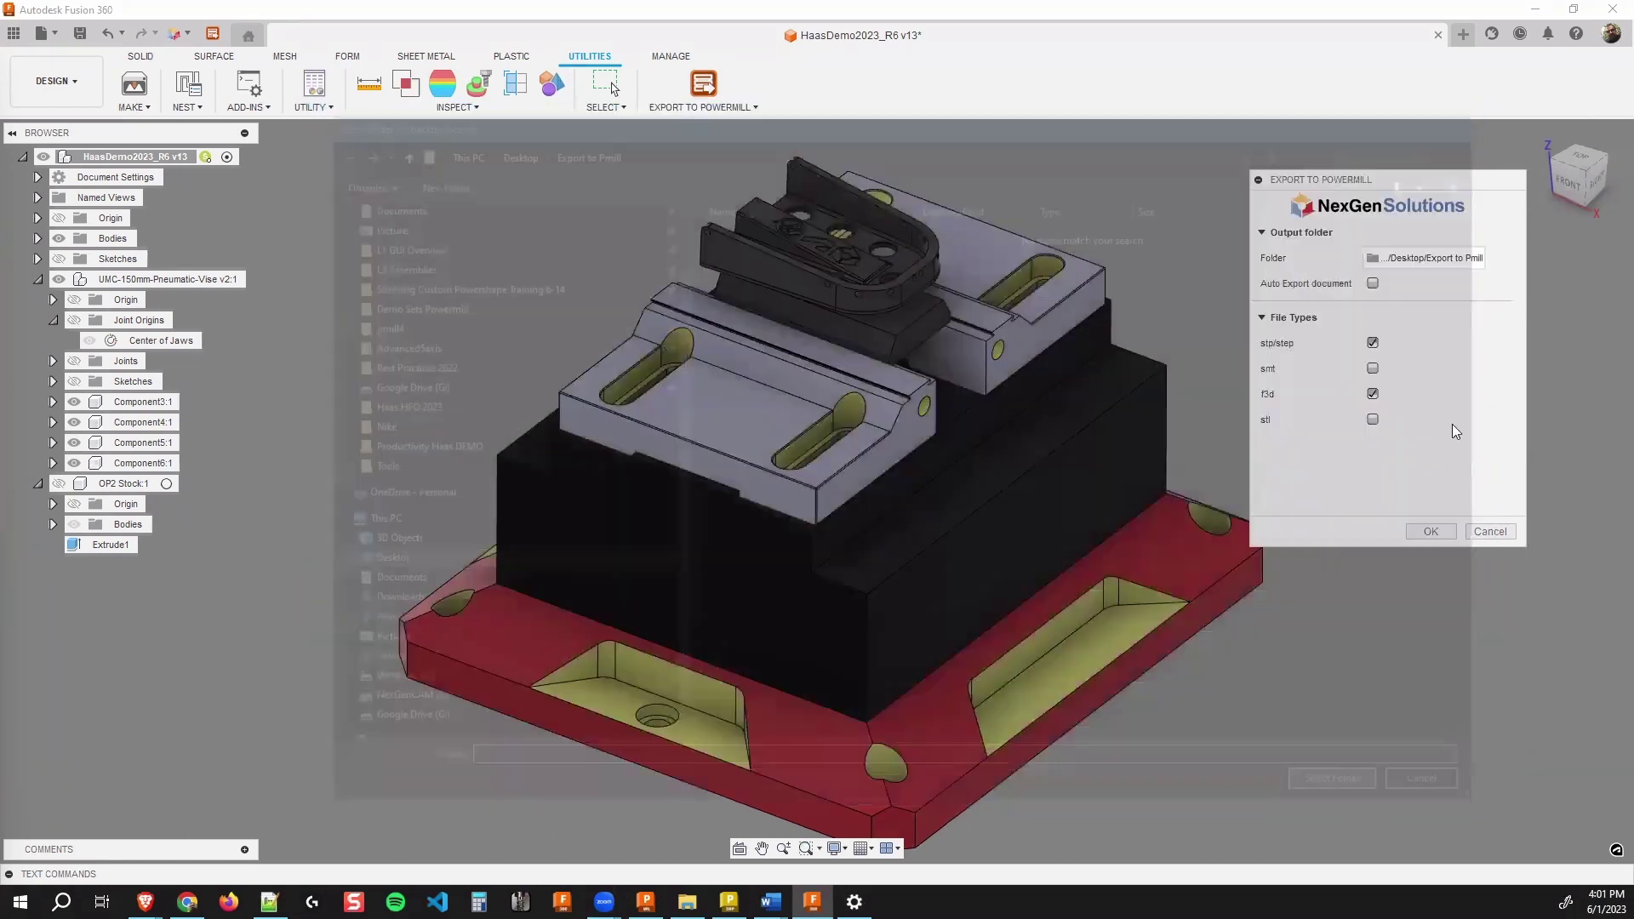
click(1373, 283)
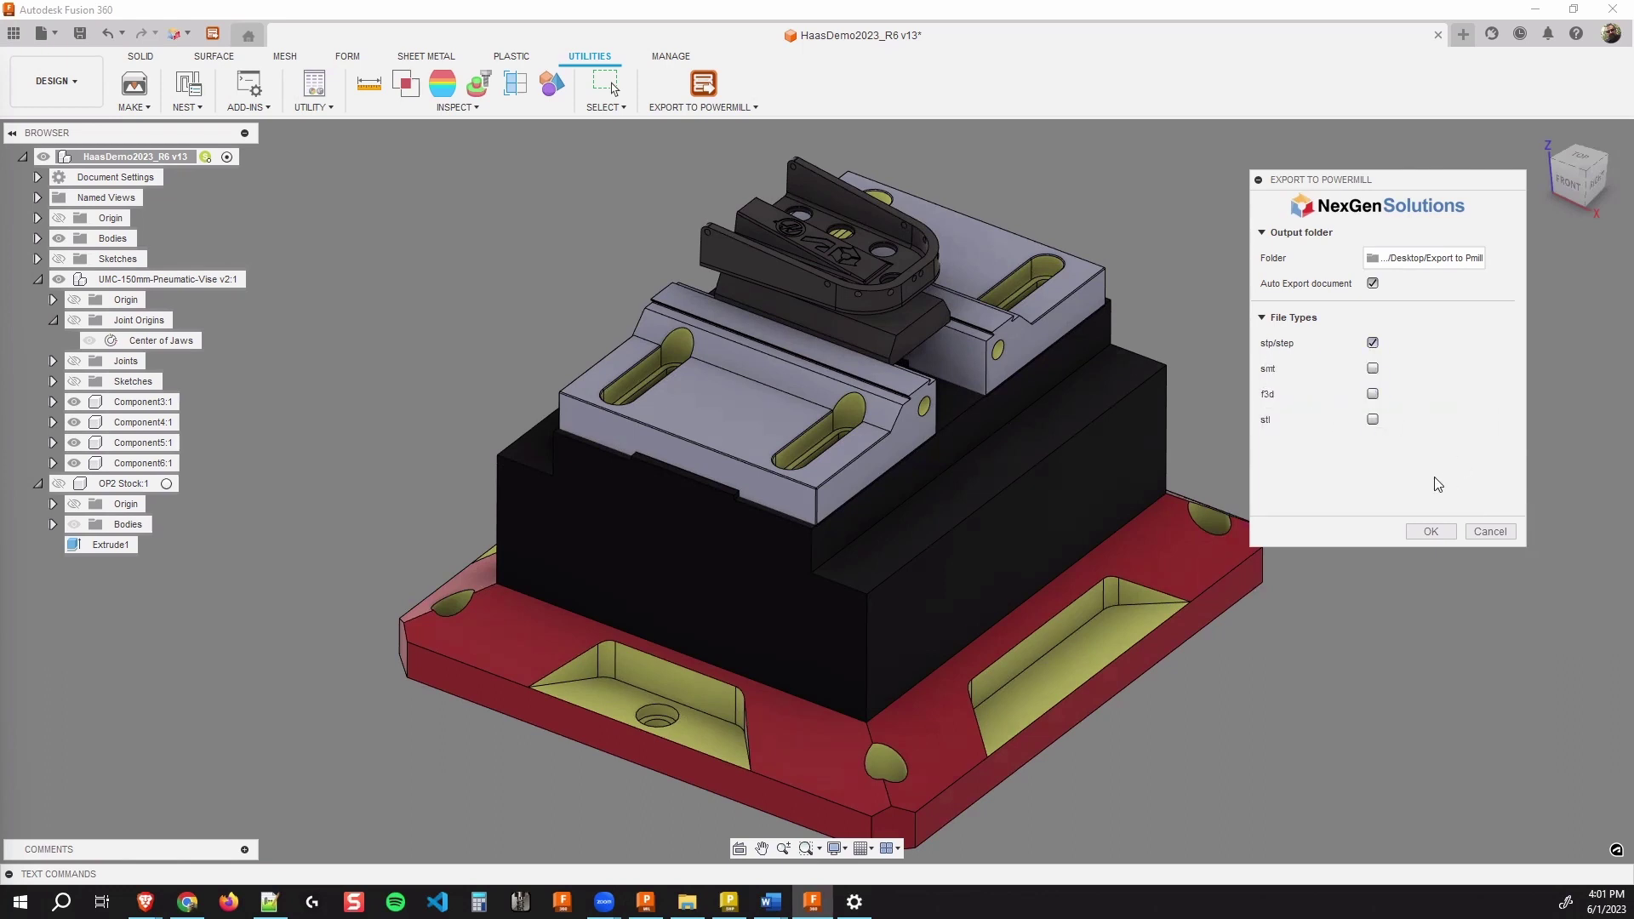
click(1431, 532)
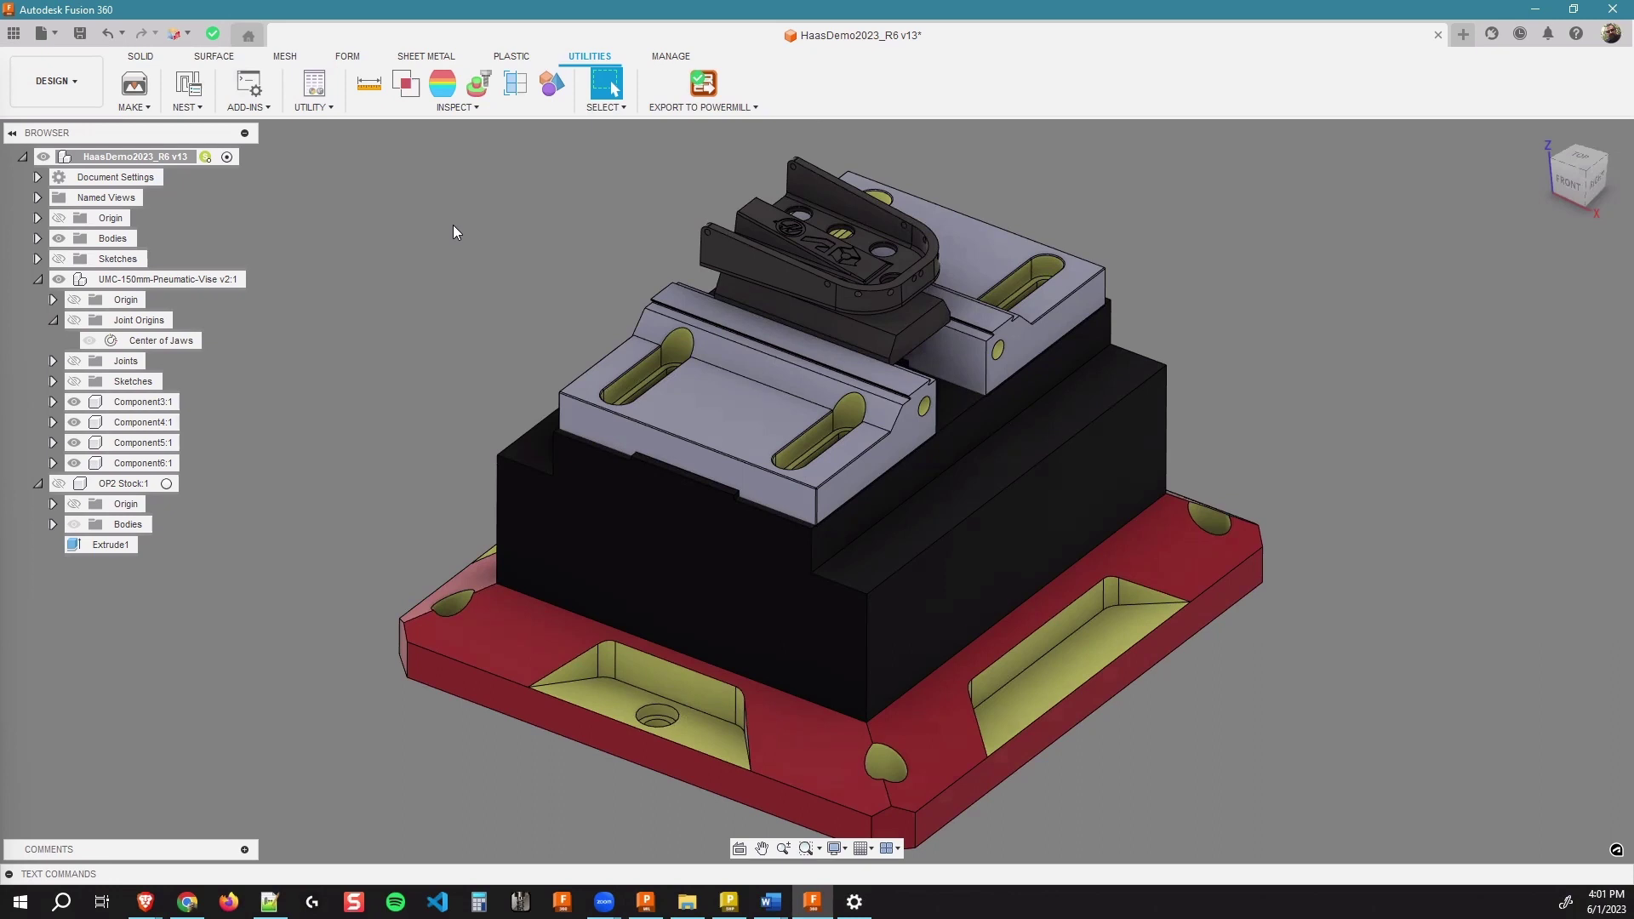
Step: Save HaasDemo2023_R6 as version v14 with the 'User Saved' note, then orbit the vise
click(80, 33)
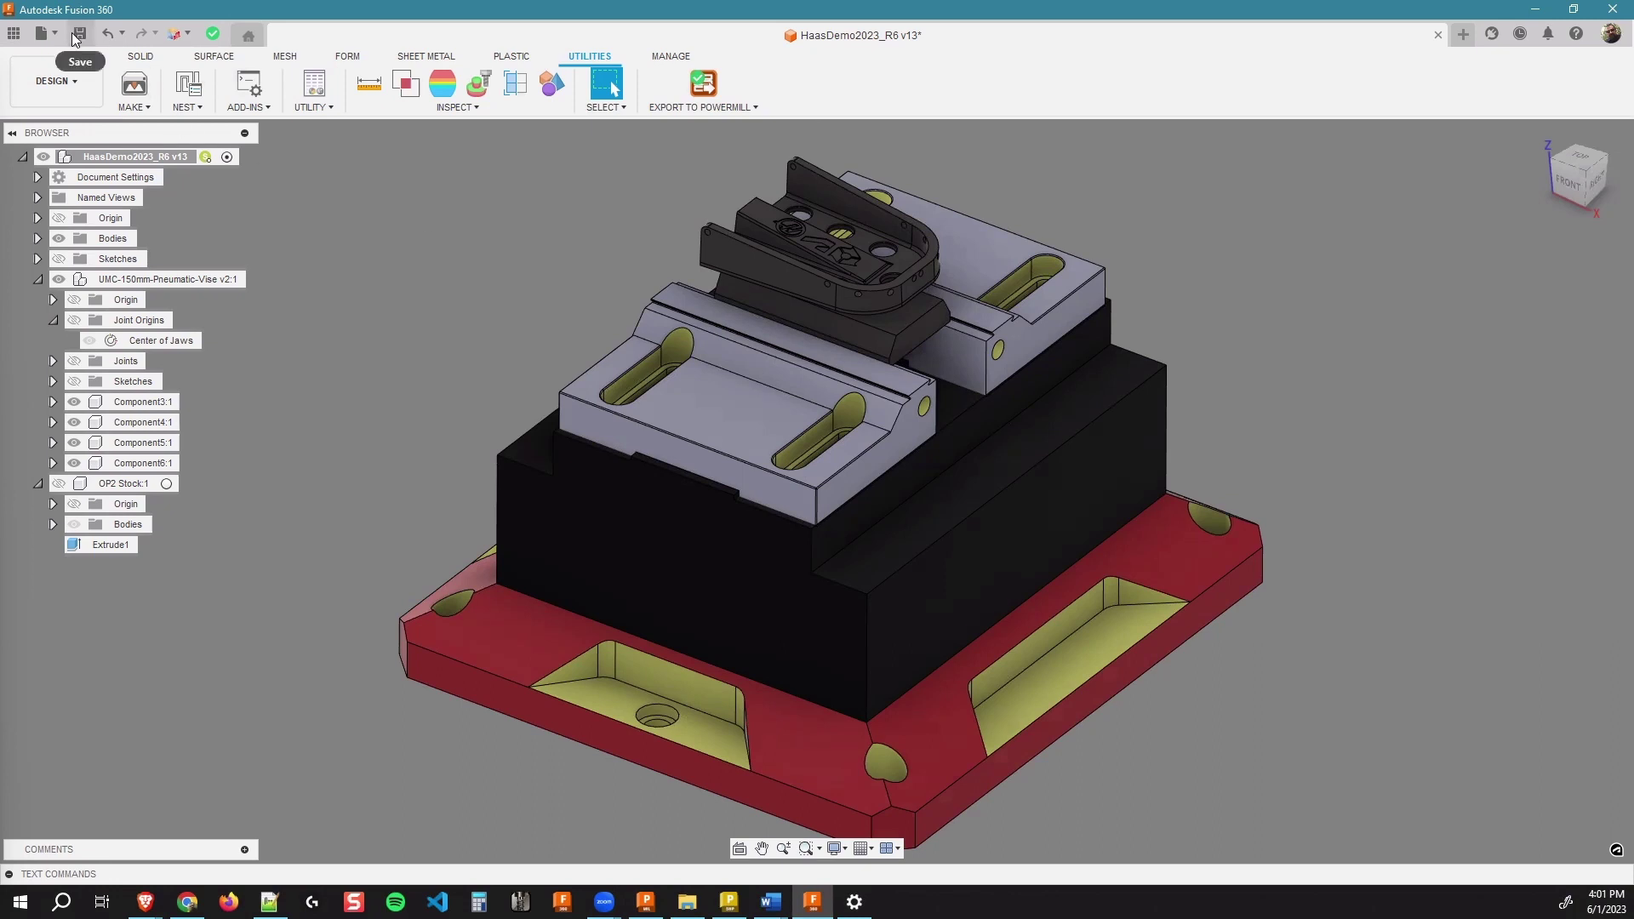
click(825, 493)
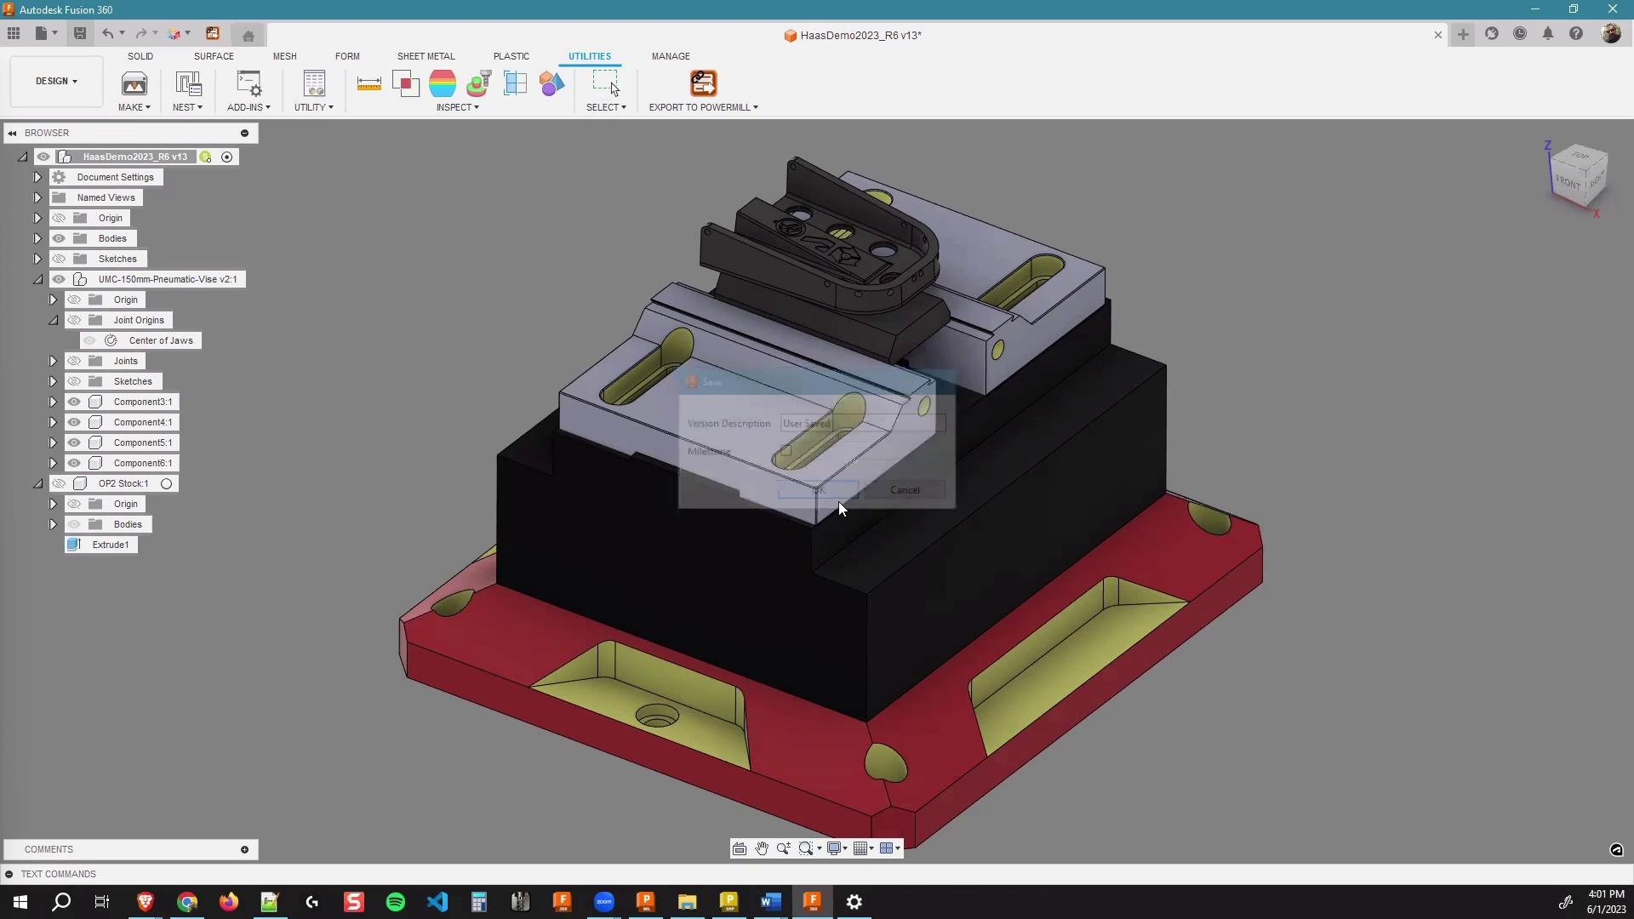
shift+middle_drag(422, 268, 508, 223)
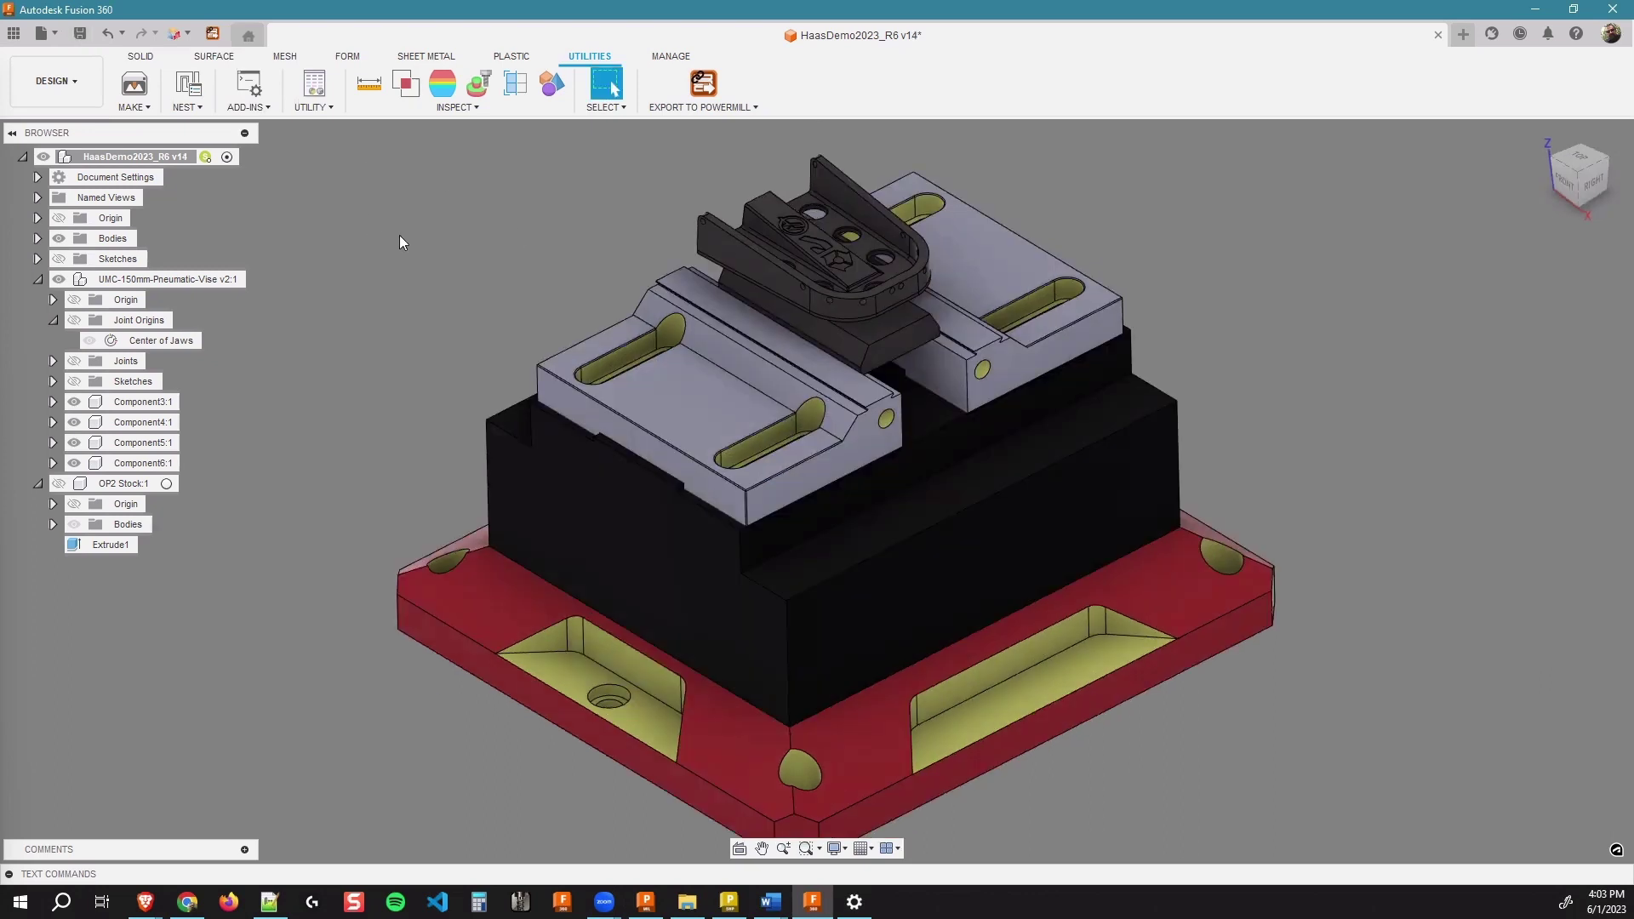
shift+middle_drag(400, 235, 722, 237)
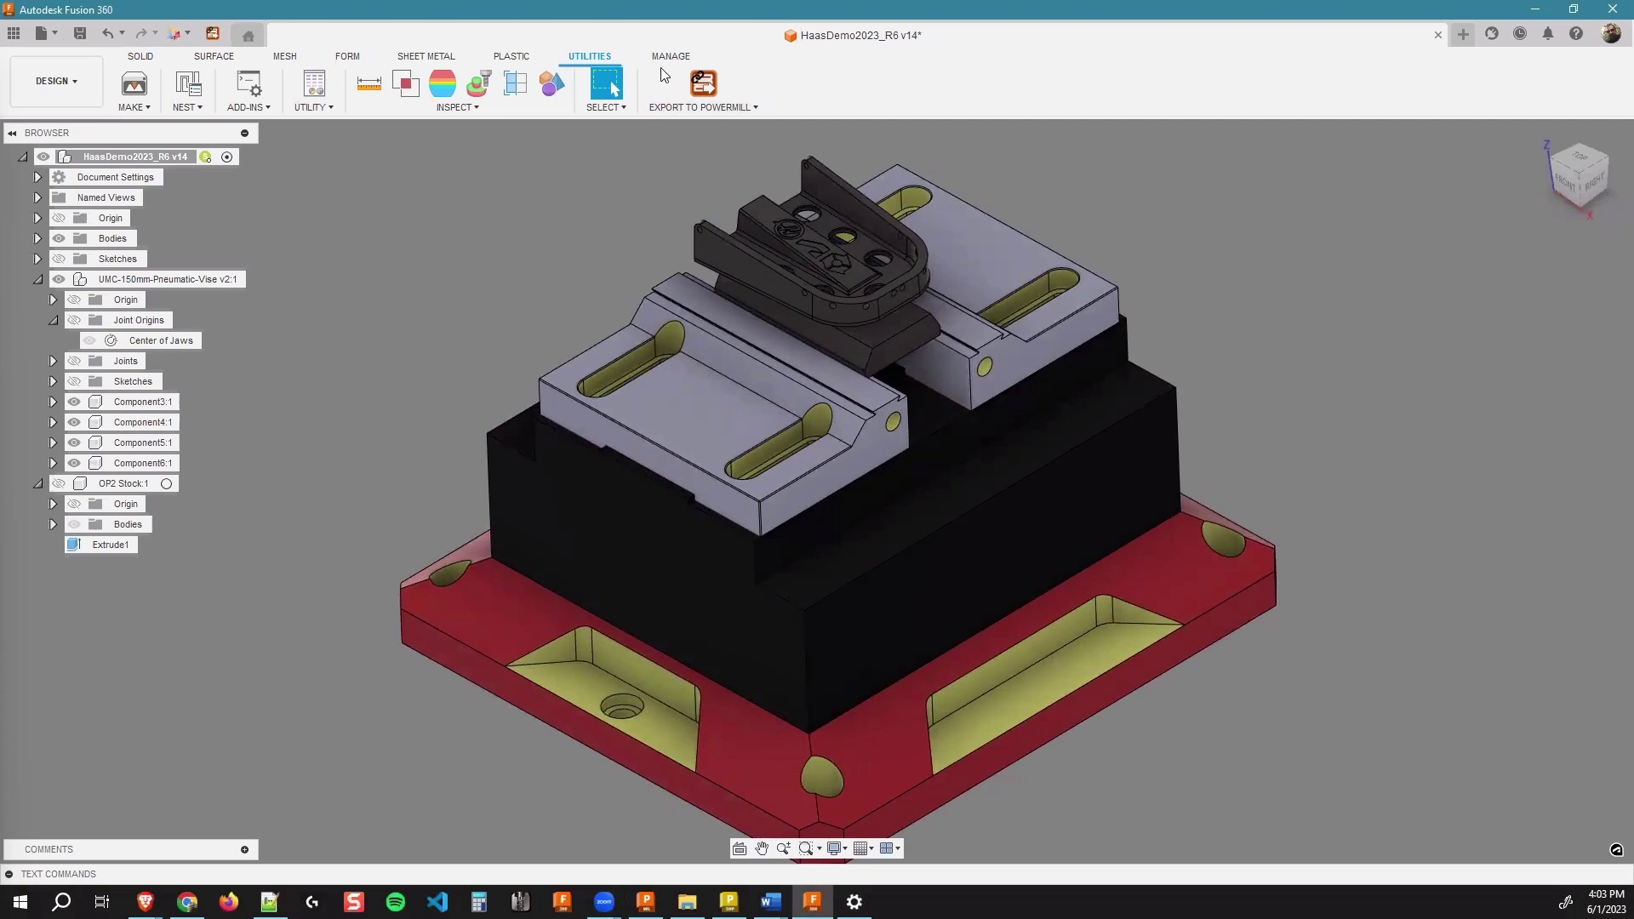
Step: Add f3d to the Export to PowerMill file types alongside stp/step
click(703, 82)
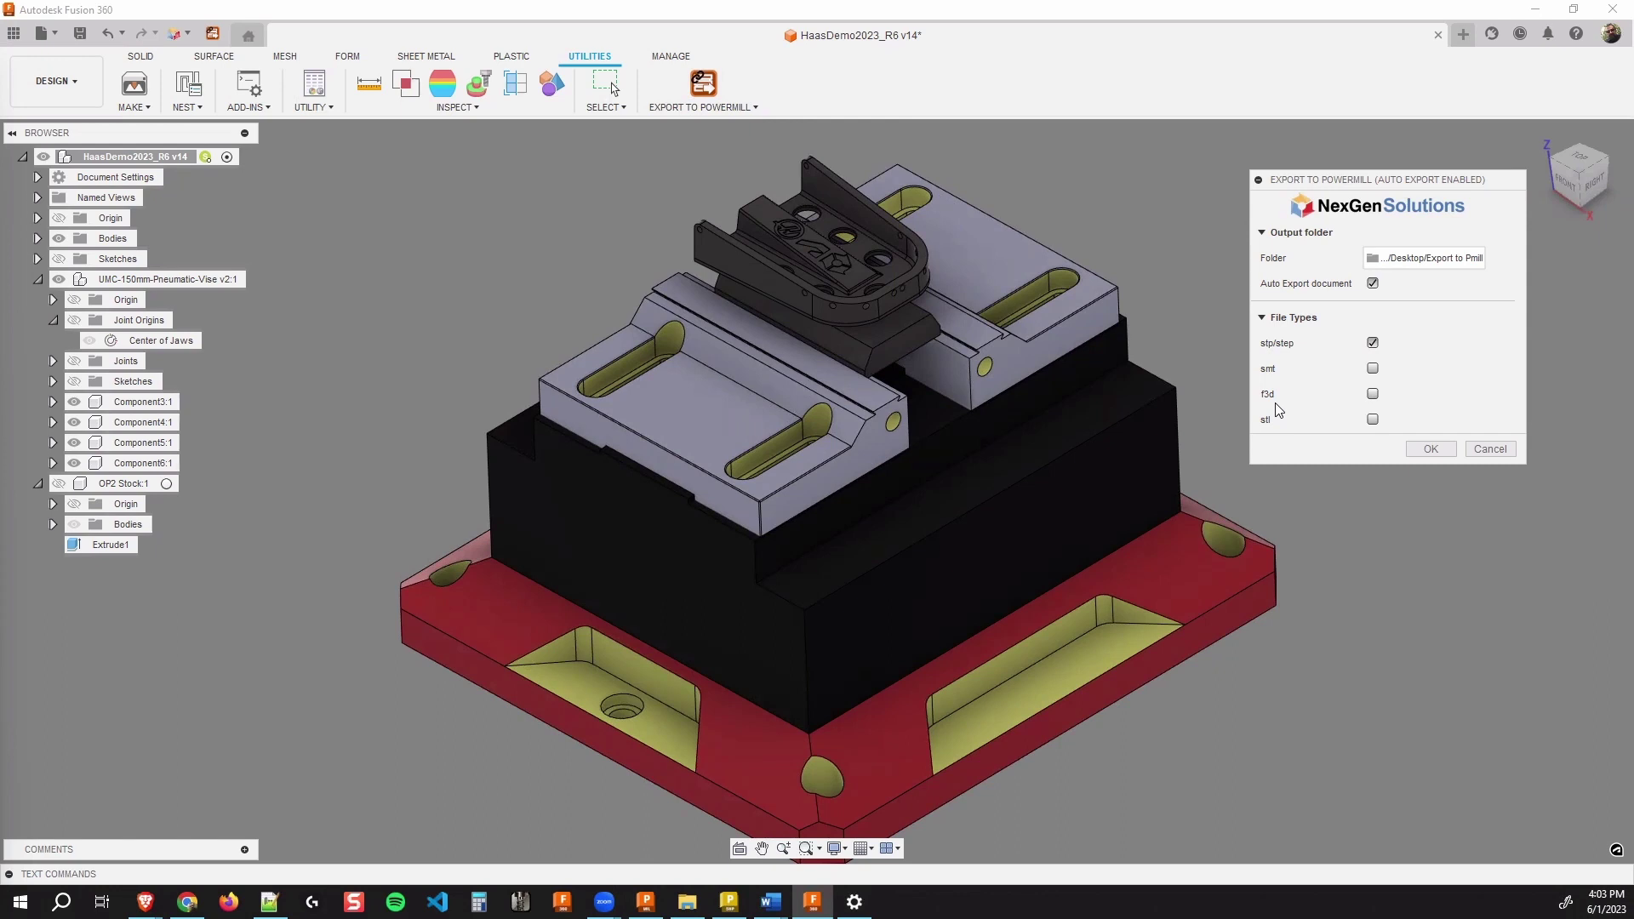
click(1373, 394)
key(Return)
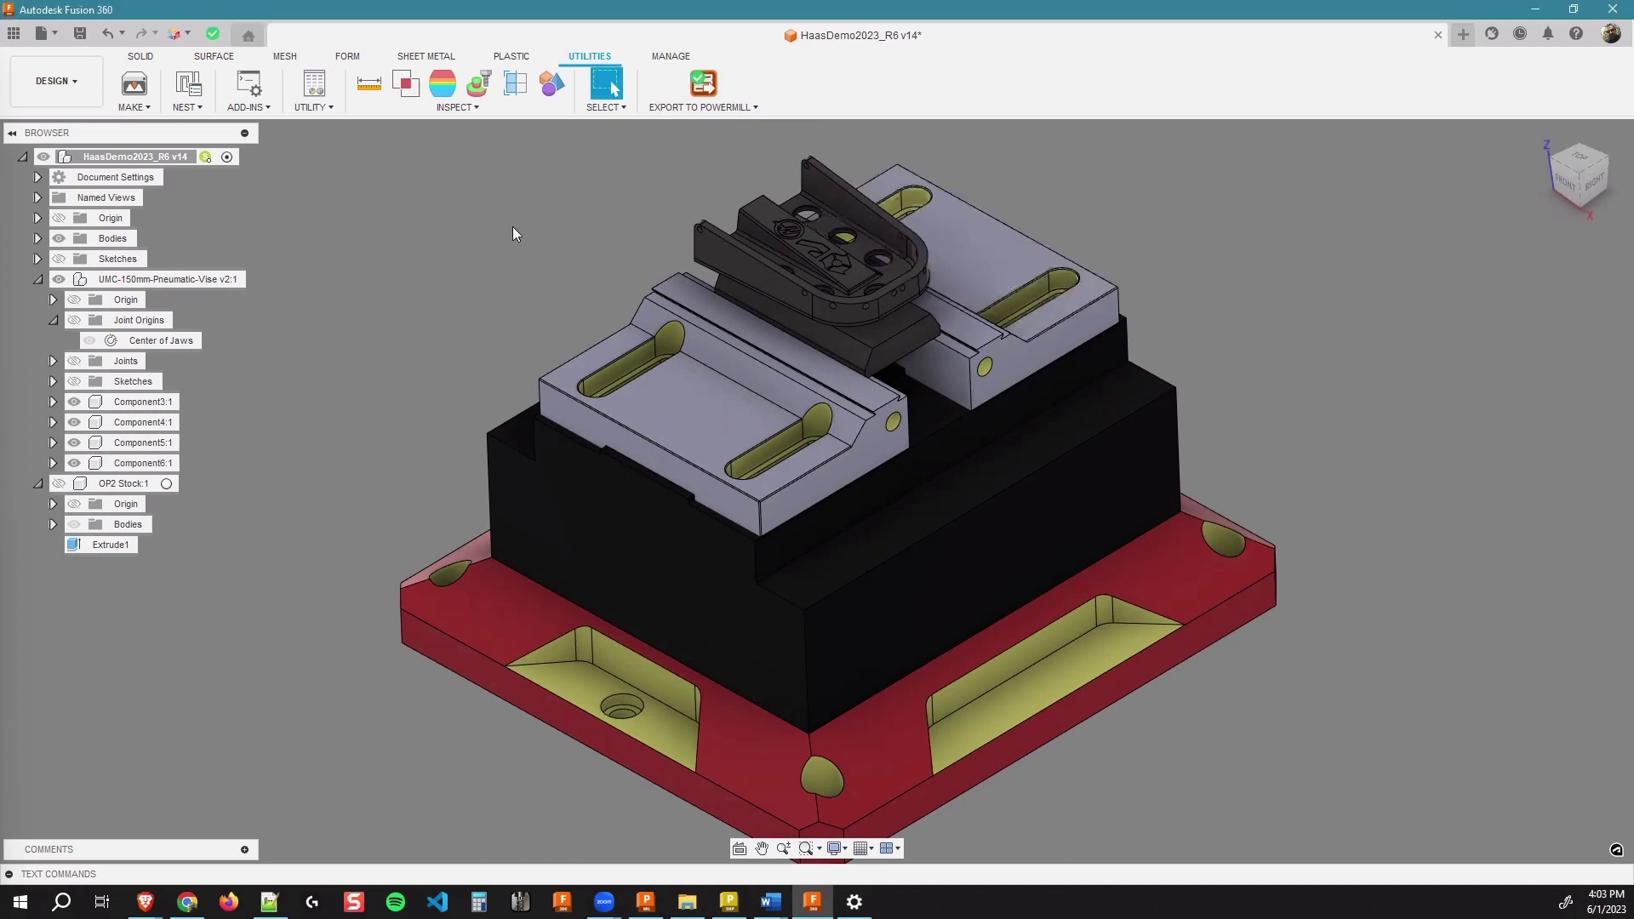
Step: Save HaasDemo2023_R6 as version v15, orbiting the vise view around the save
shift+middle_drag(513, 226, 569, 331)
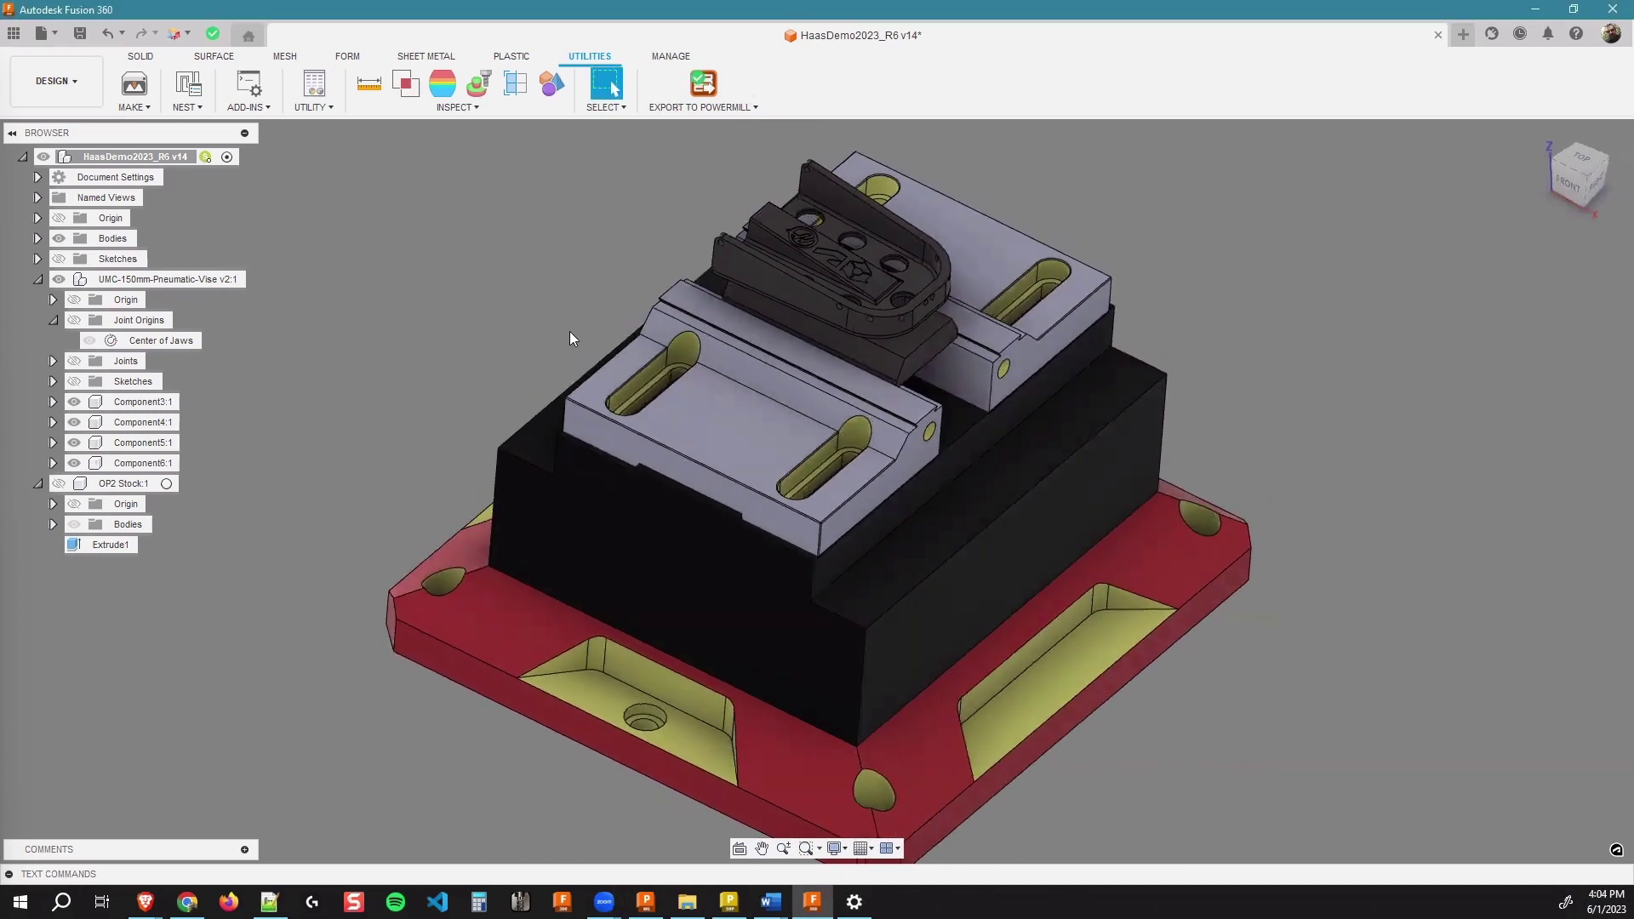
click(80, 34)
click(838, 494)
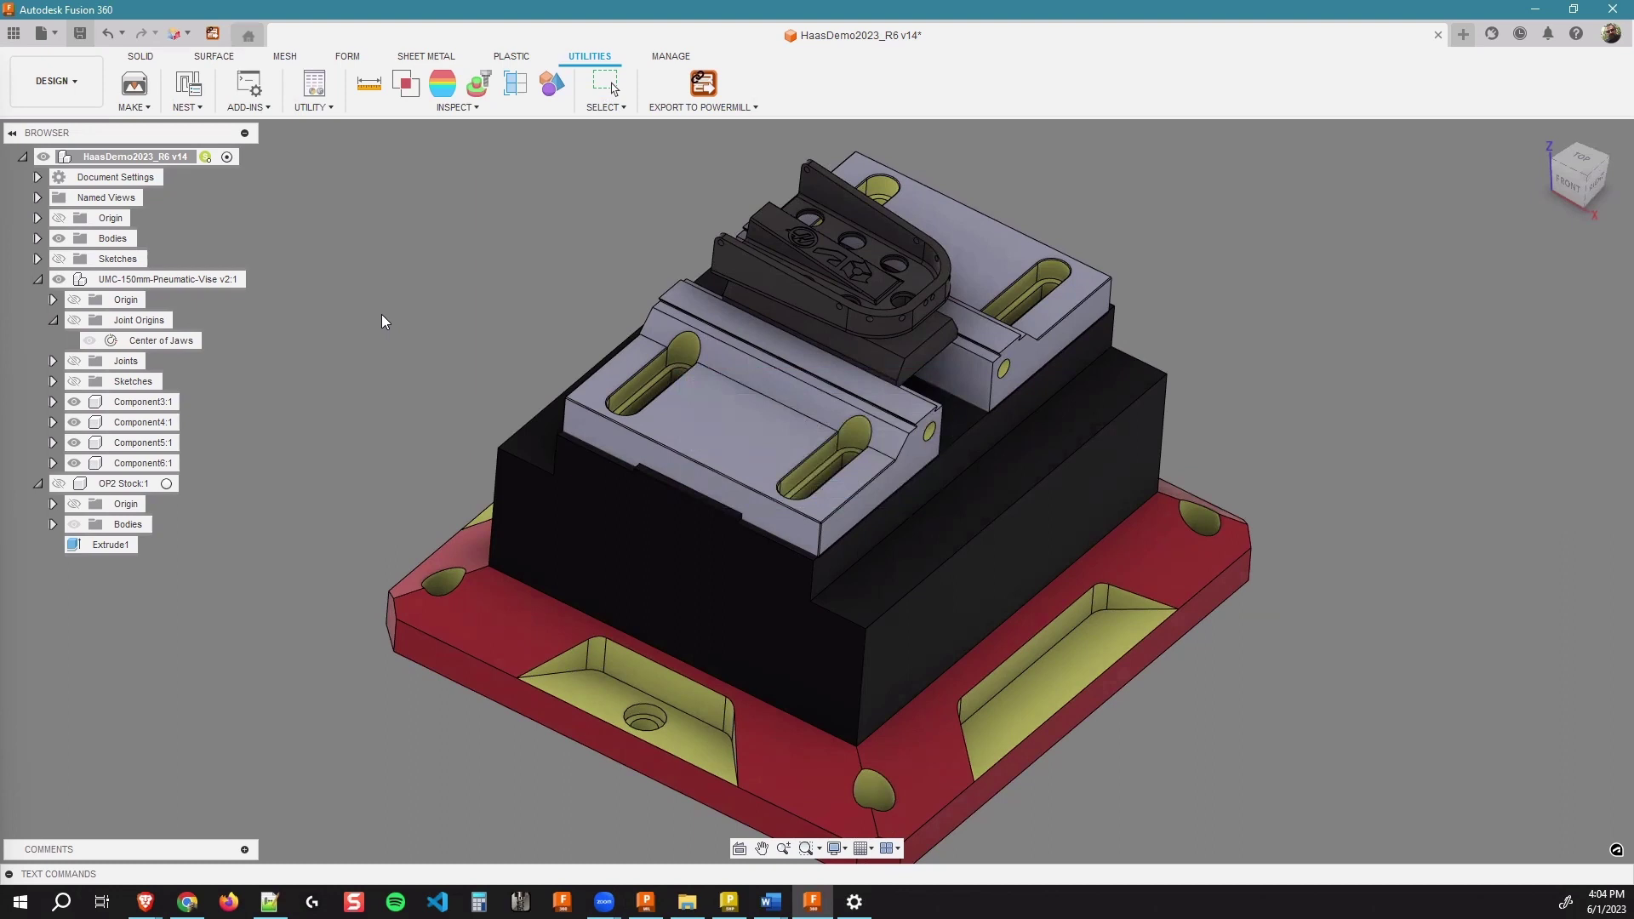
shift+middle_drag(489, 355, 725, 389)
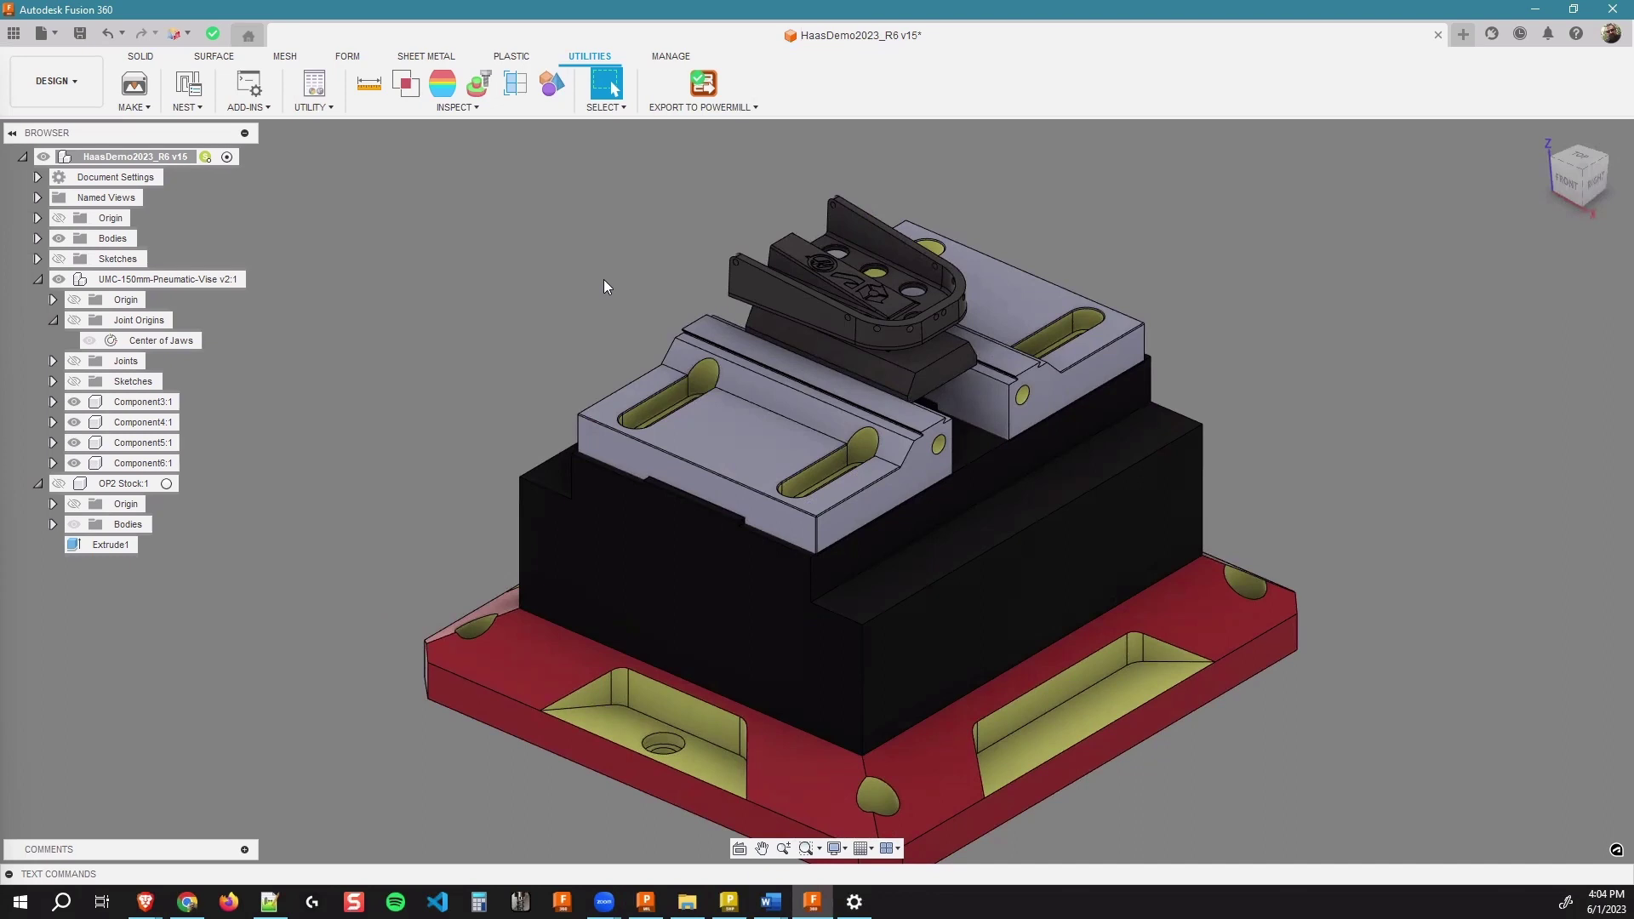
shift+middle_drag(604, 279, 647, 230)
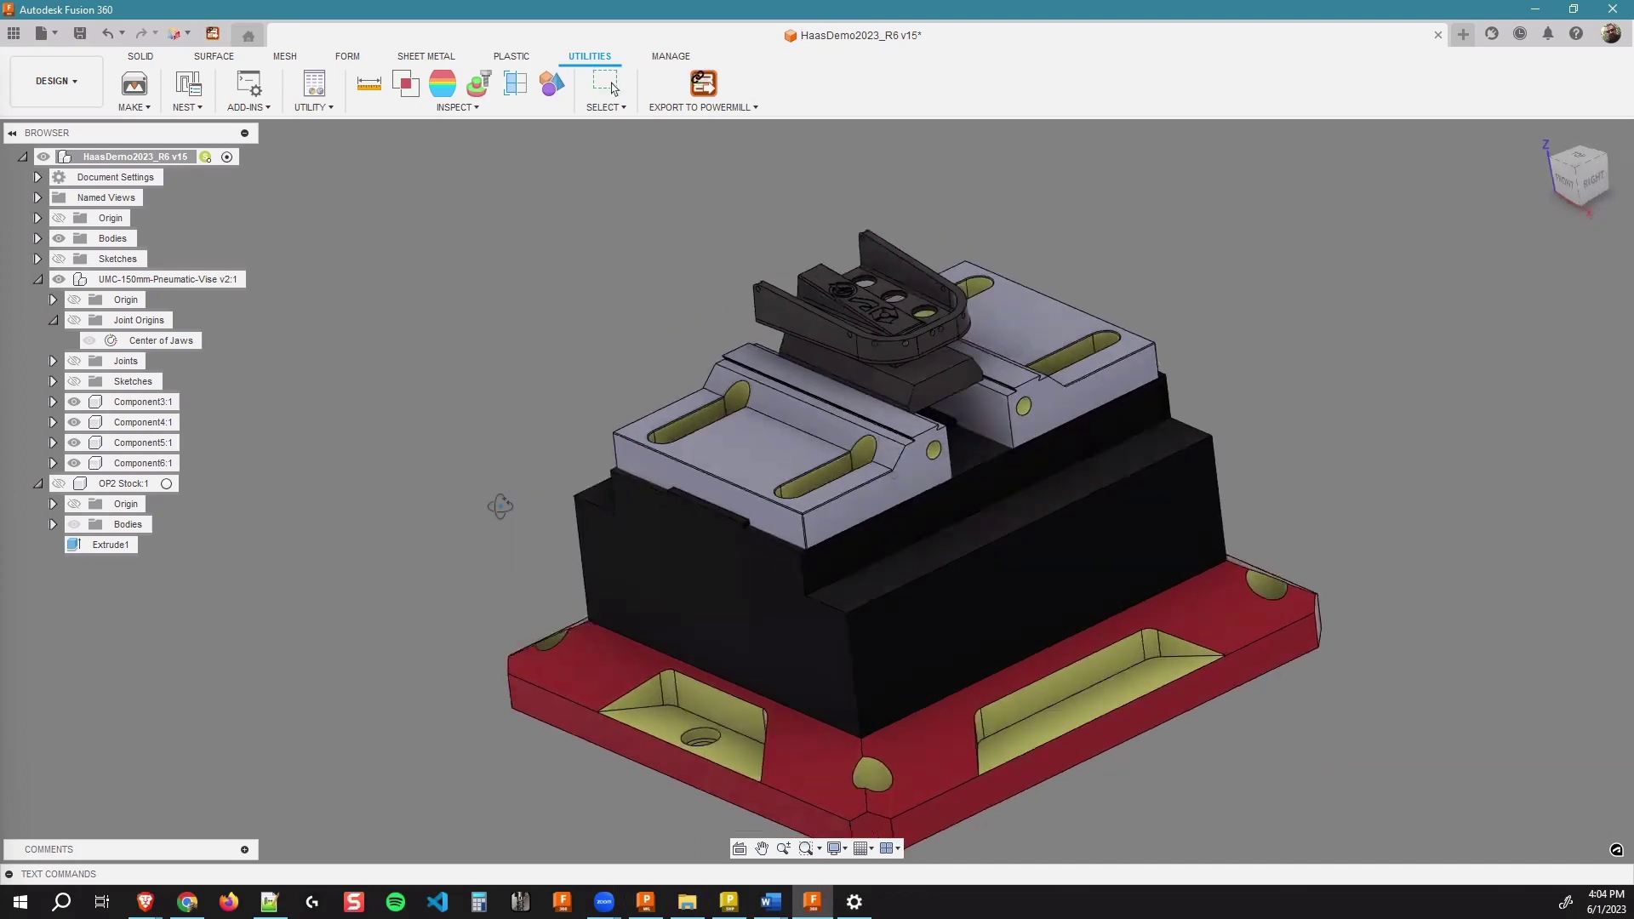
Step: Select HaasDemo2023_R6.stp in the Export to Pmill folder and bring PowerMill forward
click(688, 902)
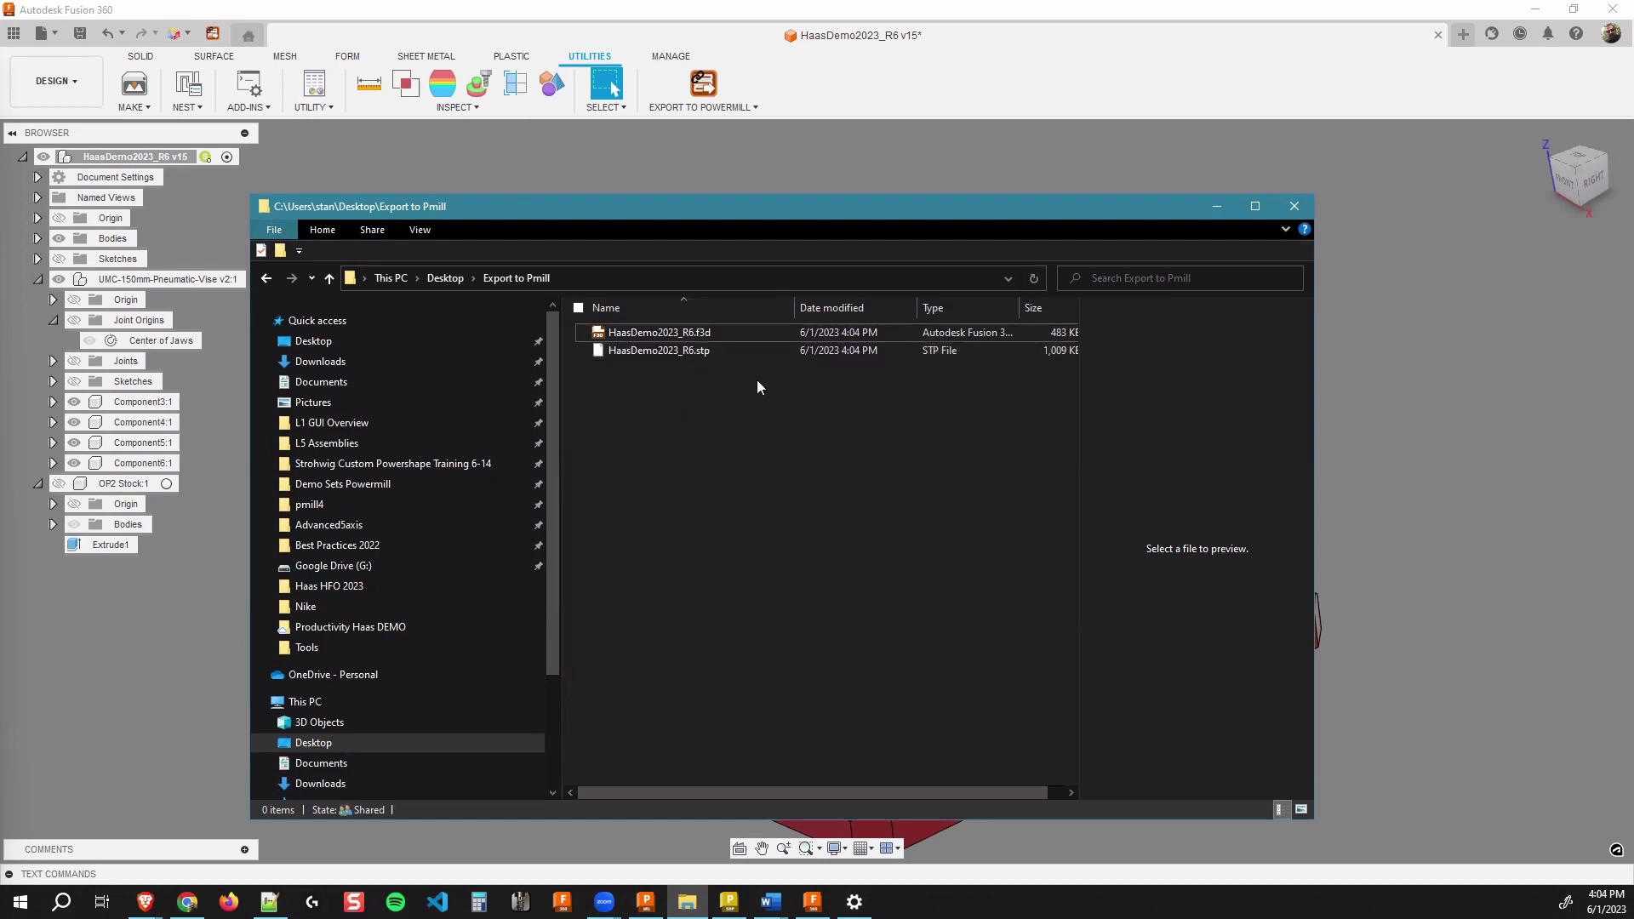
click(651, 350)
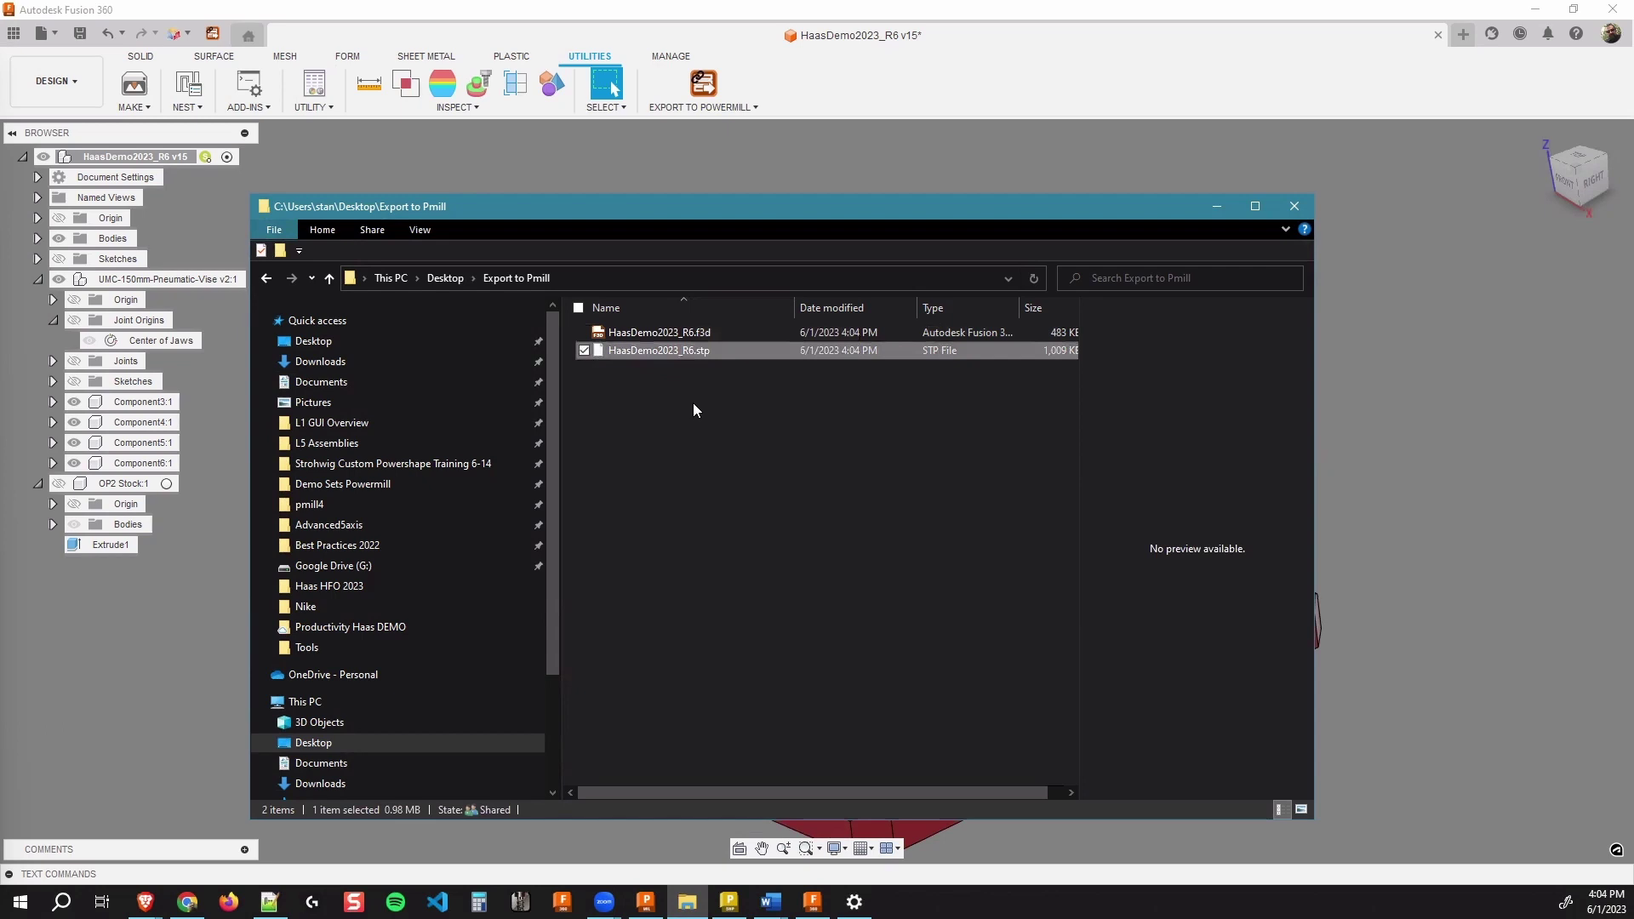
click(653, 902)
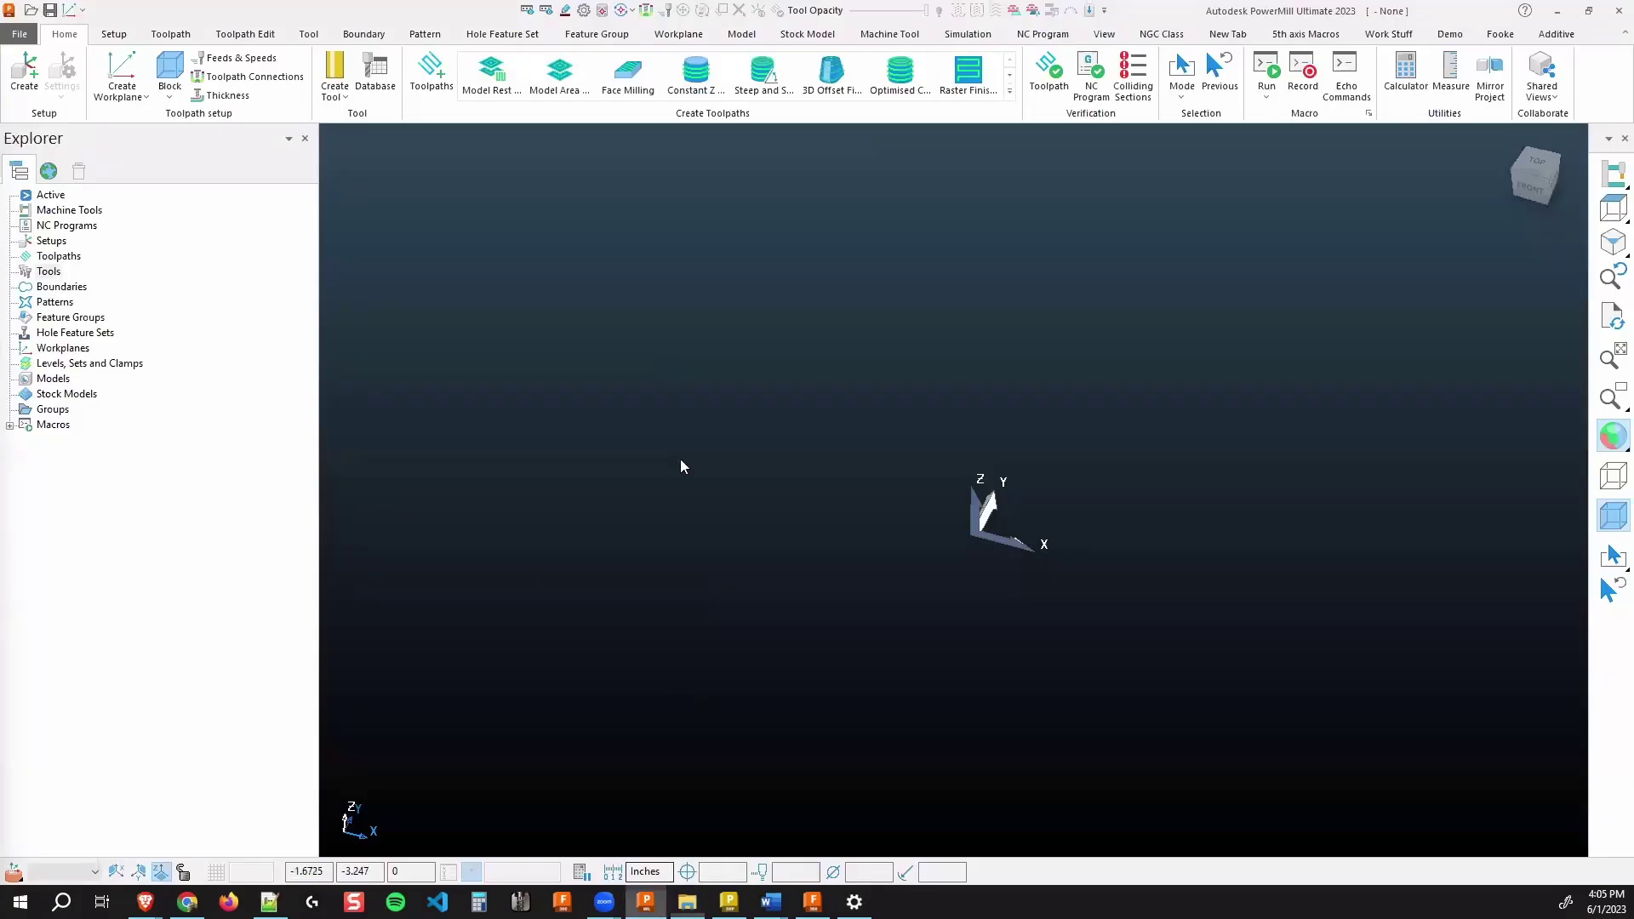
Step: Import HaasDemo2023_R6.stp into PowerMill by drag-and-drop and expand Levels, Sets and Clamps, and Models
click(687, 902)
drag(672, 351, 1355, 407)
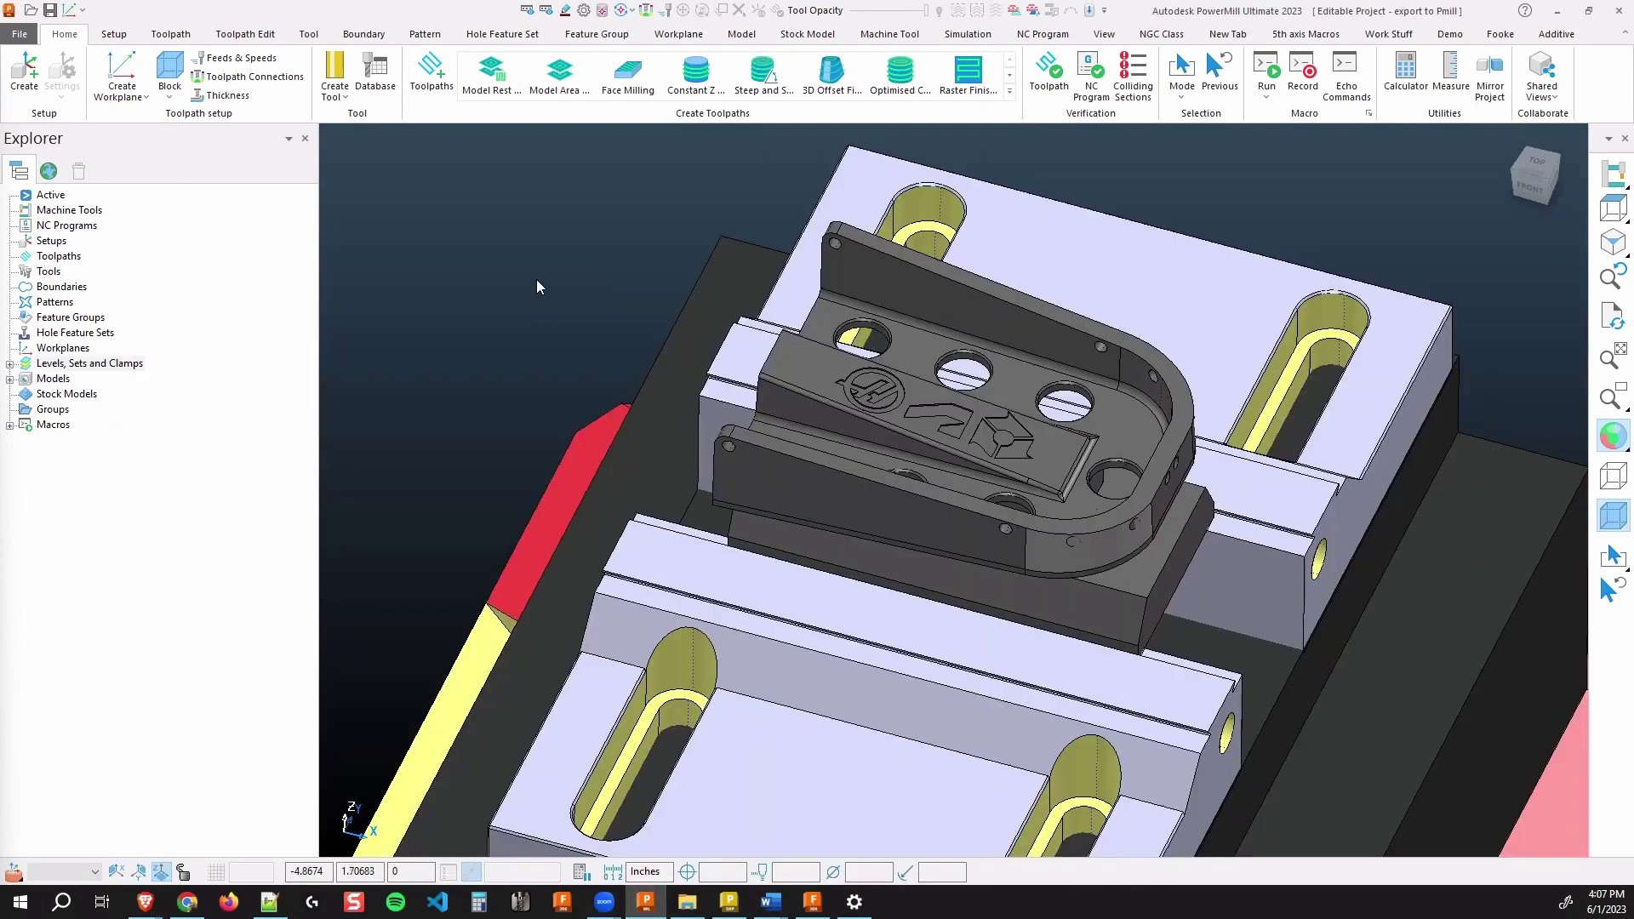
click(10, 365)
click(11, 395)
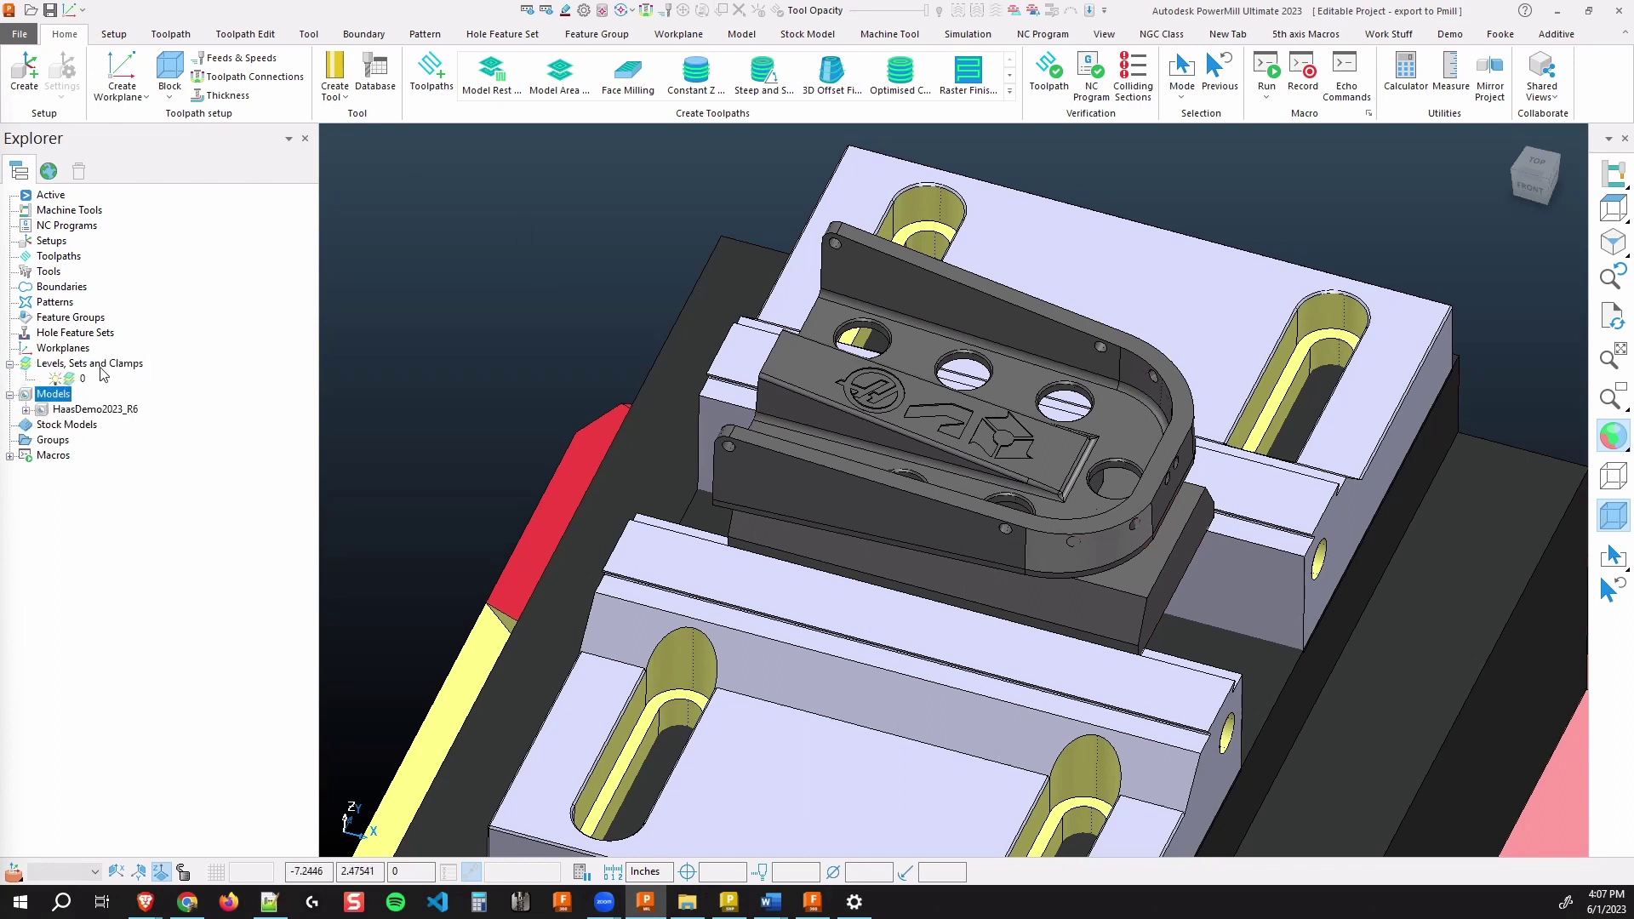
click(813, 902)
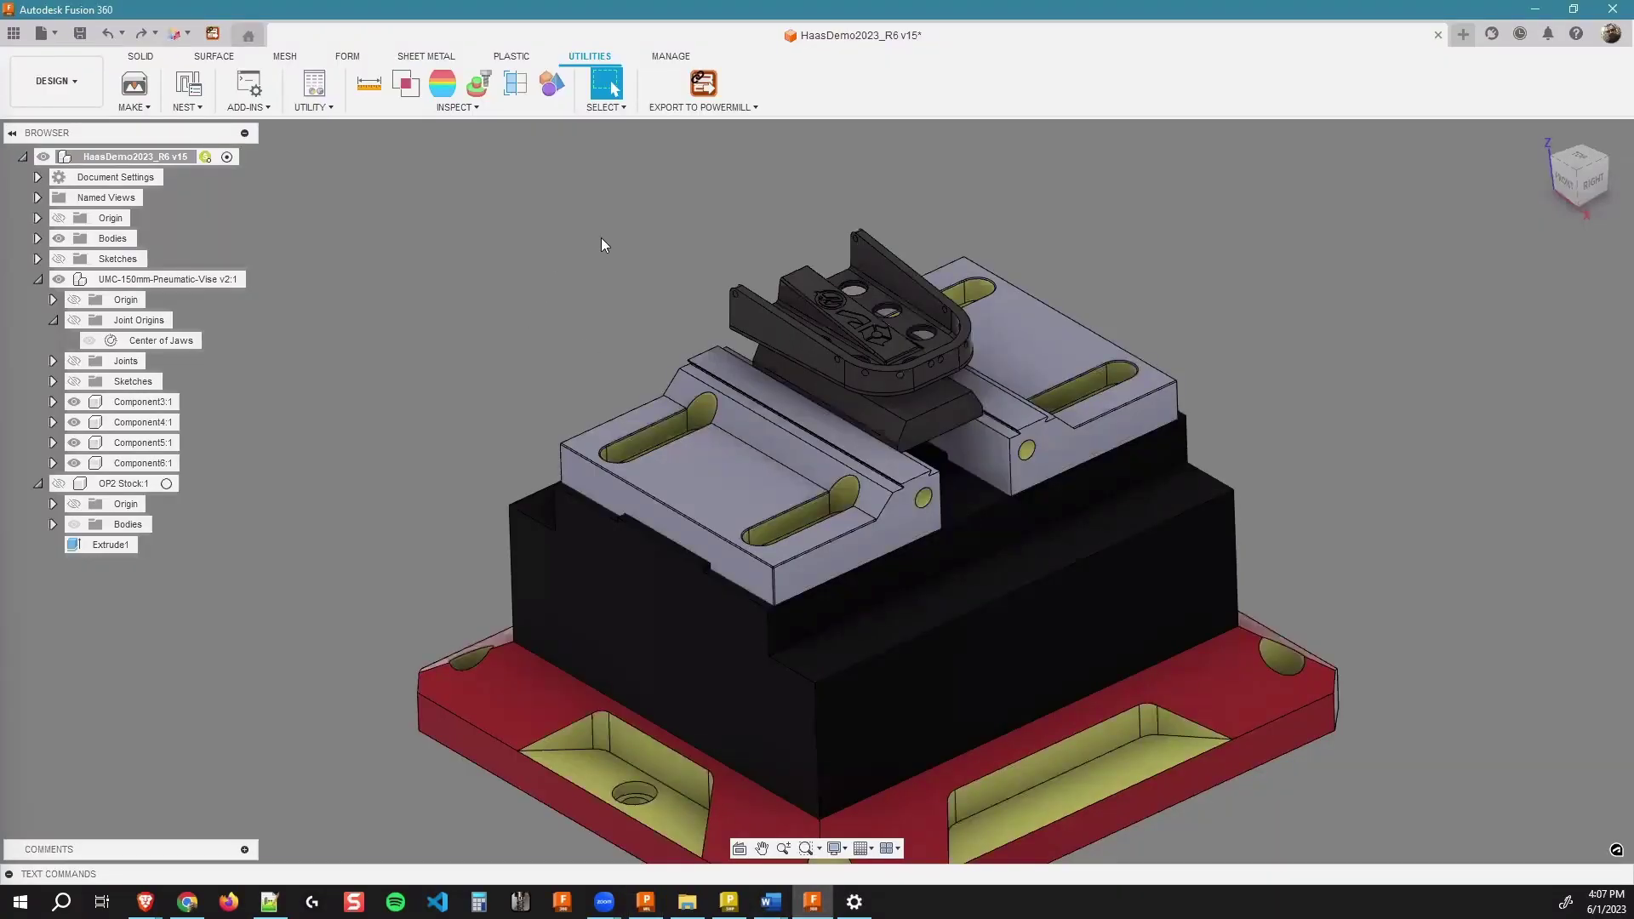
Step: Move the fixture jaw body -0.025 m along Z and save a new version
shift+middle_drag(523, 406, 846, 361)
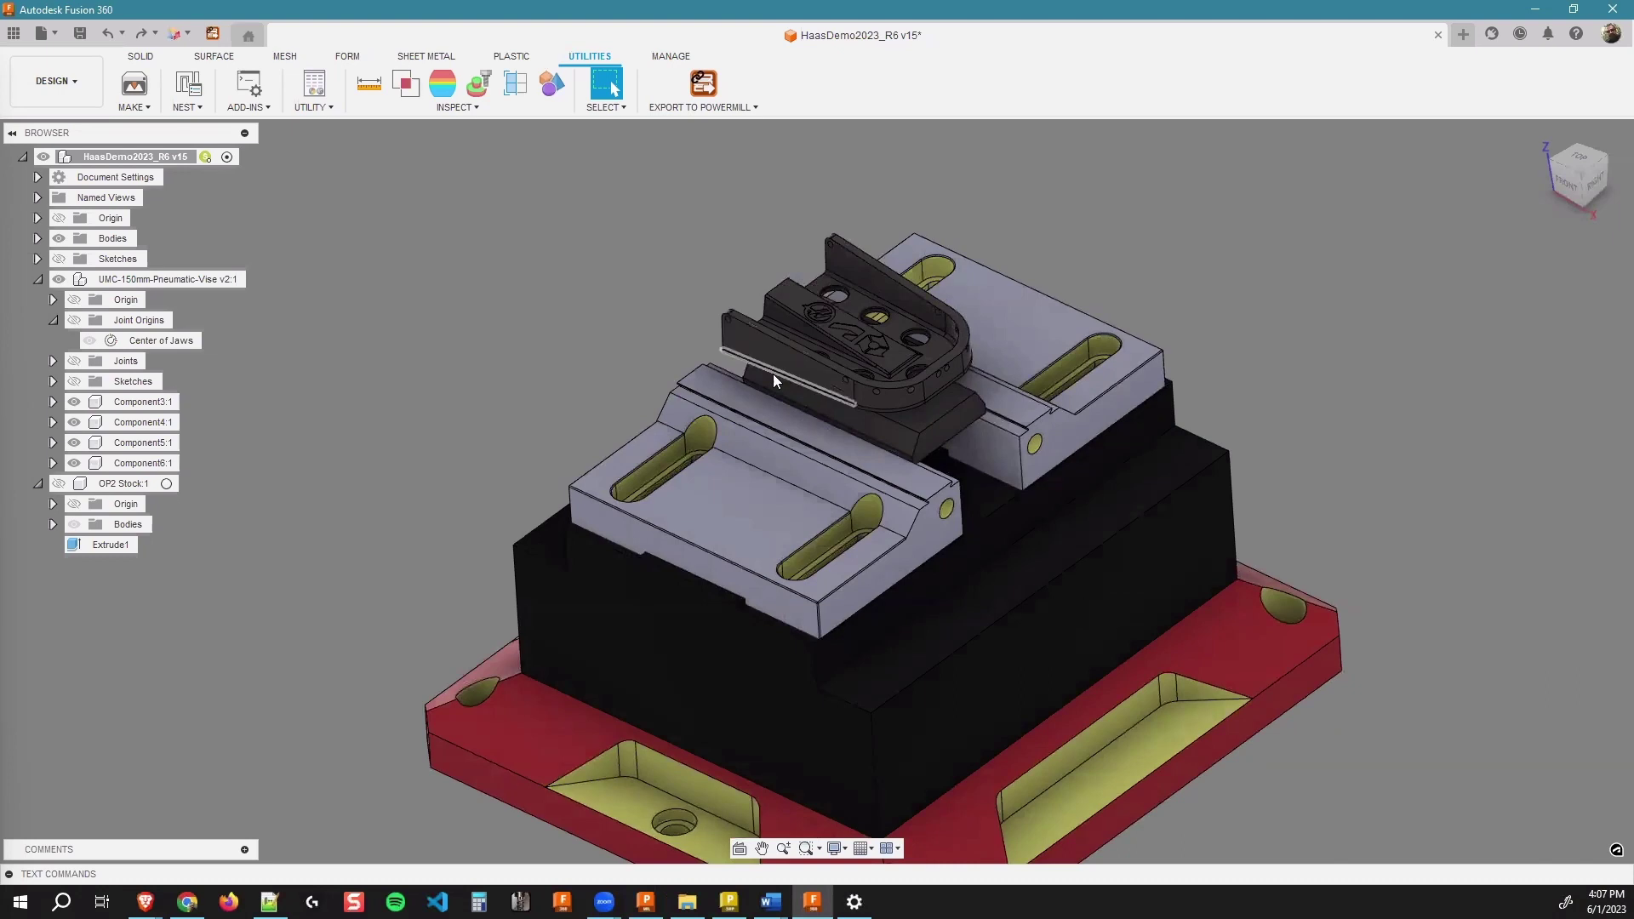
key(m)
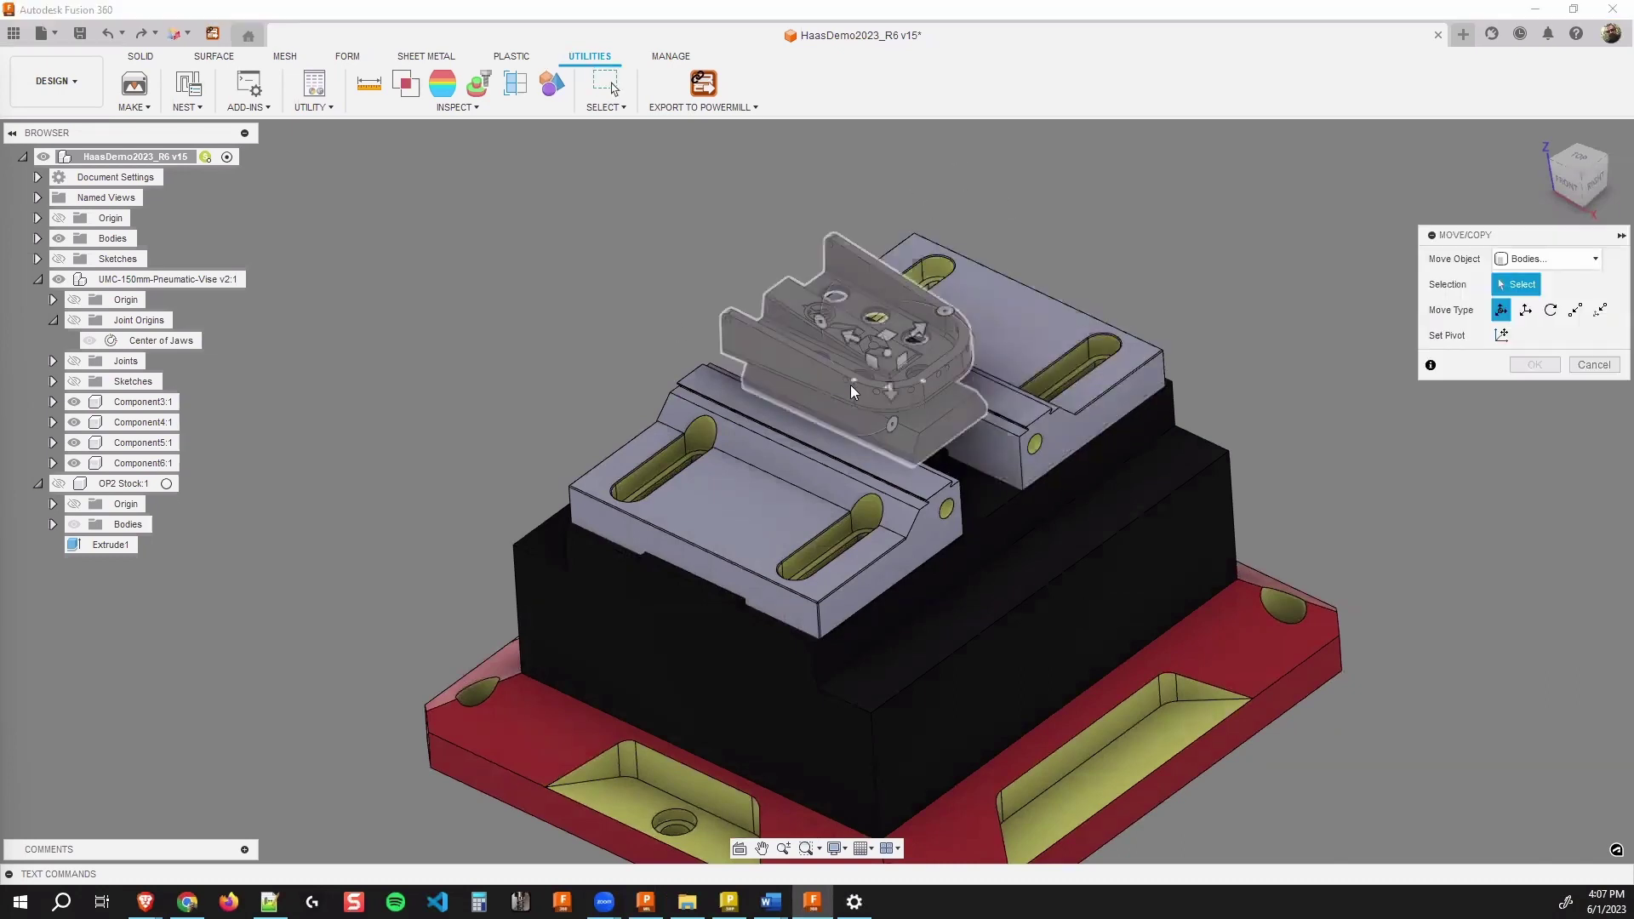
click(945, 444)
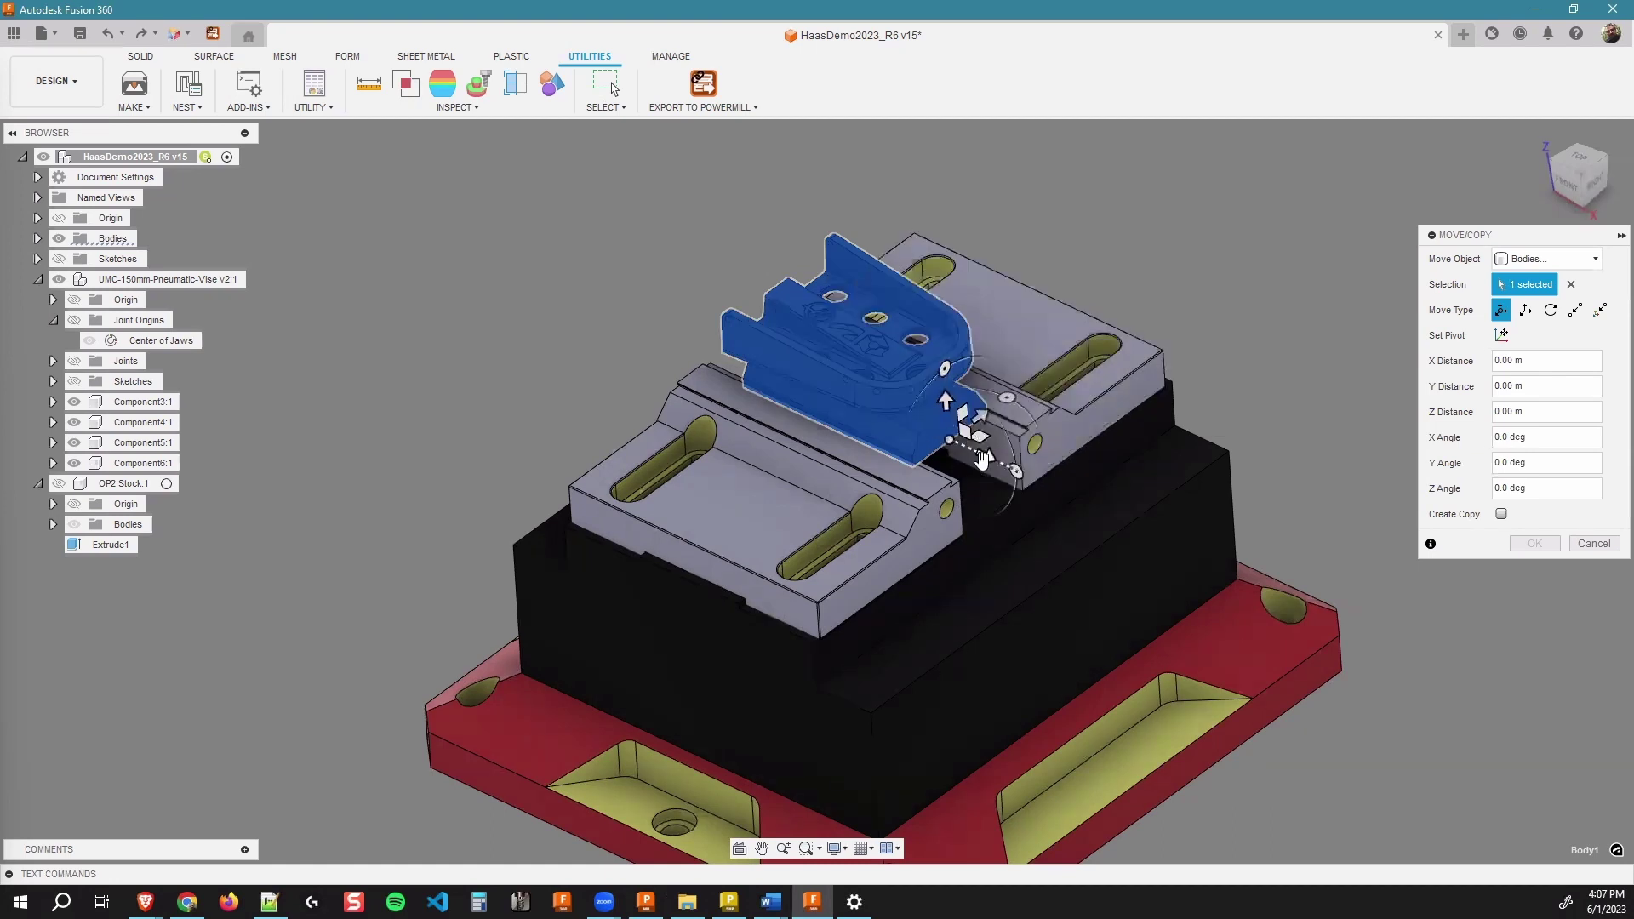
drag(979, 454, 936, 441)
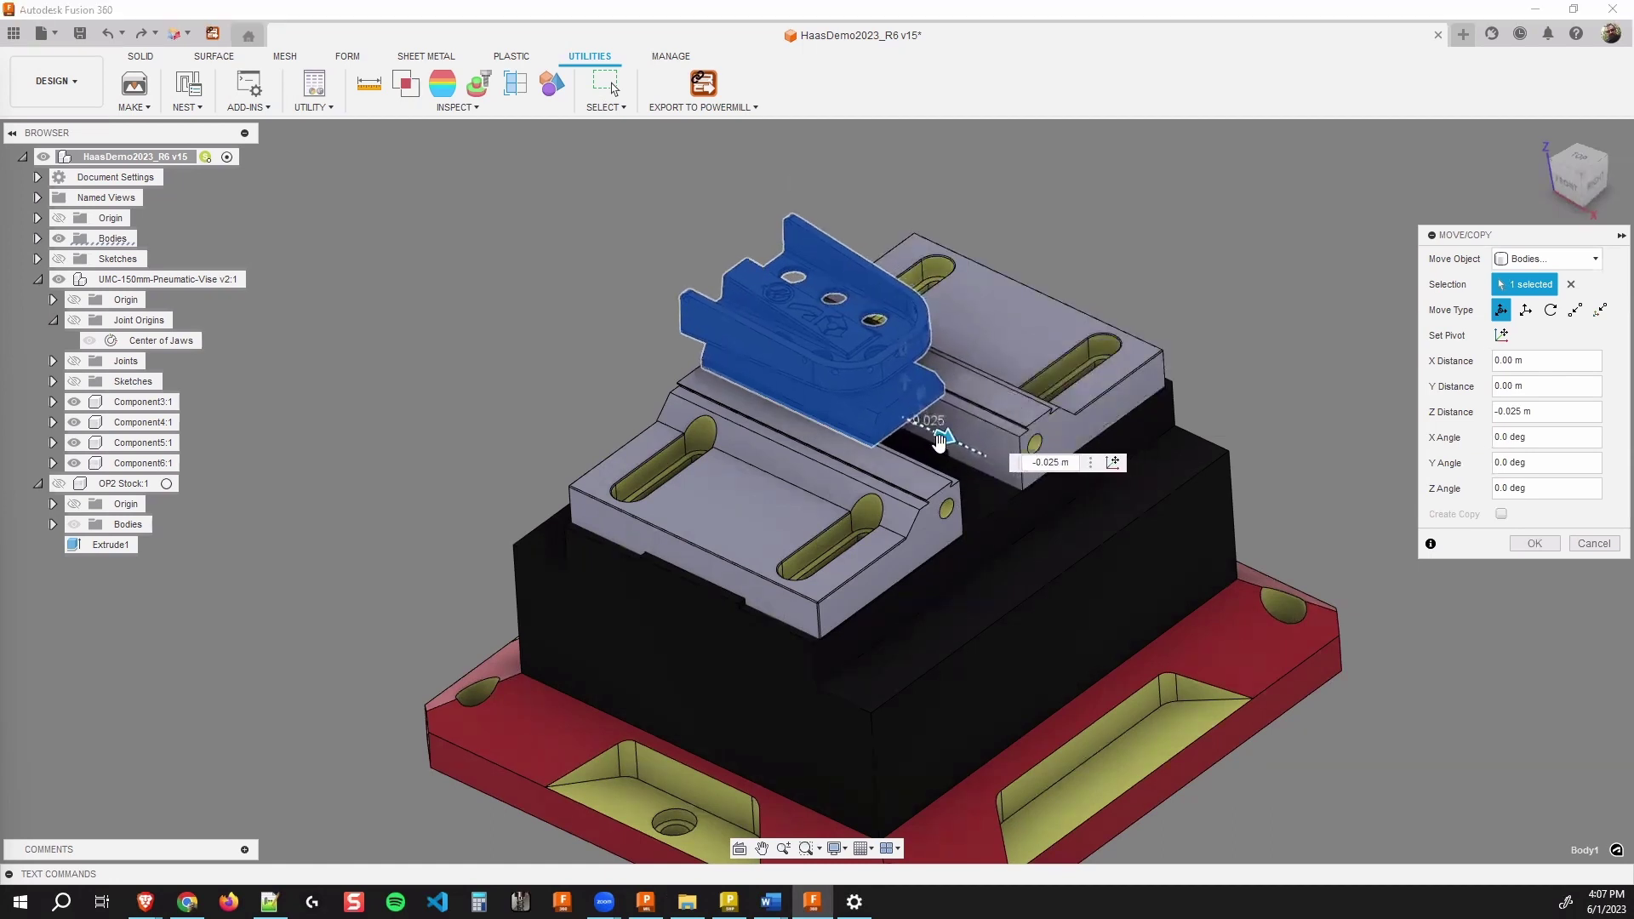
shift+middle_drag(936, 442, 753, 543)
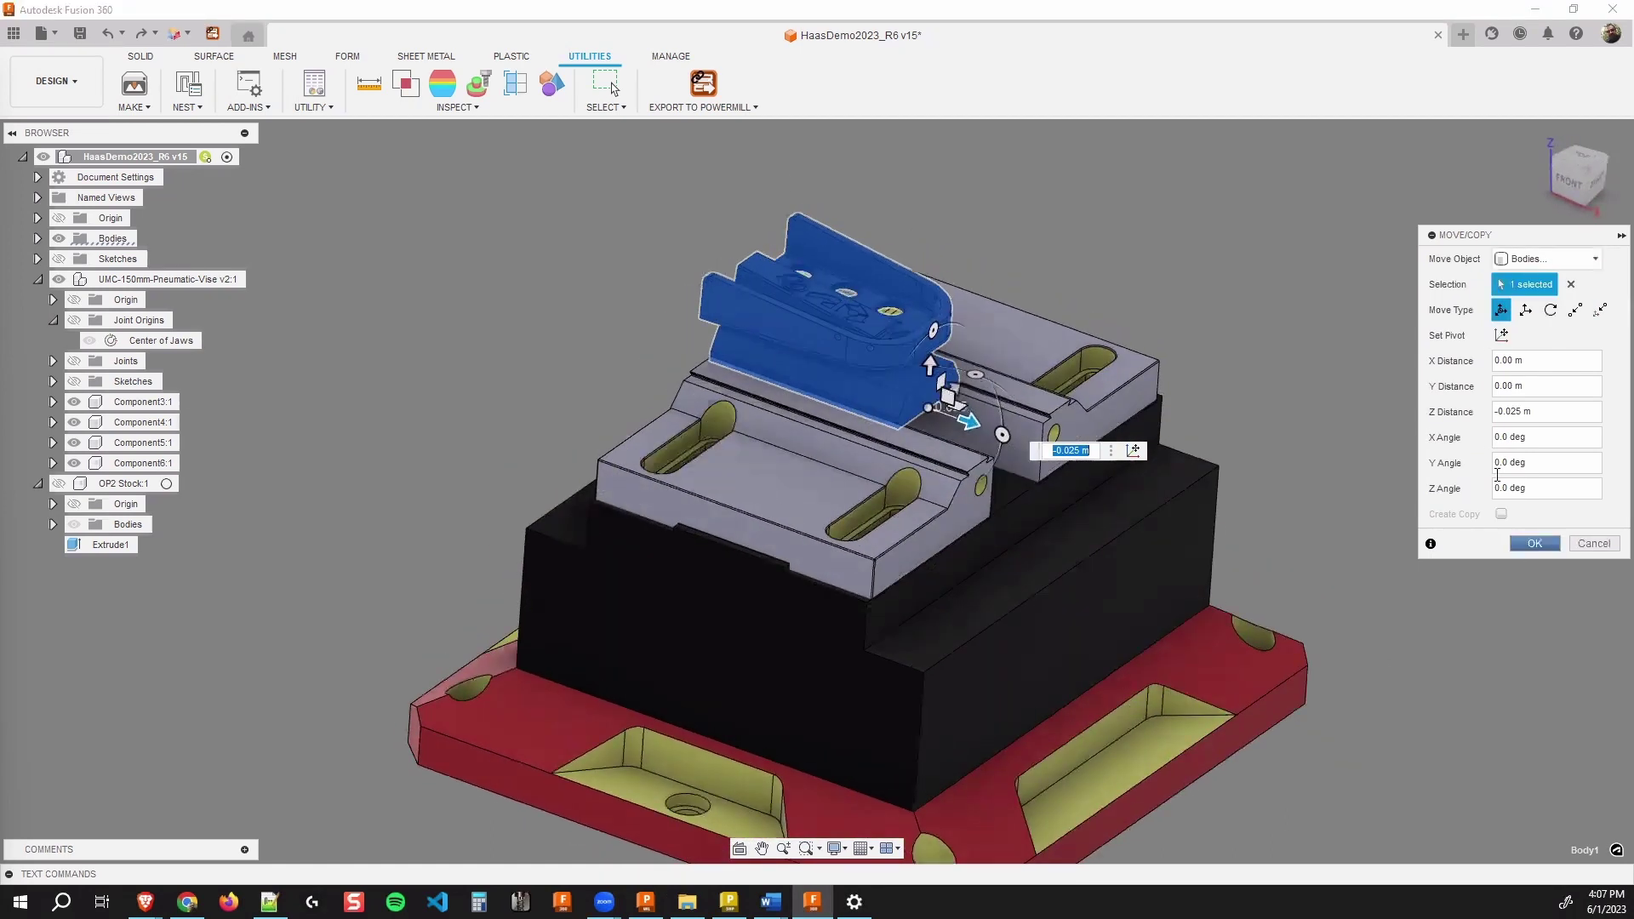
click(1534, 543)
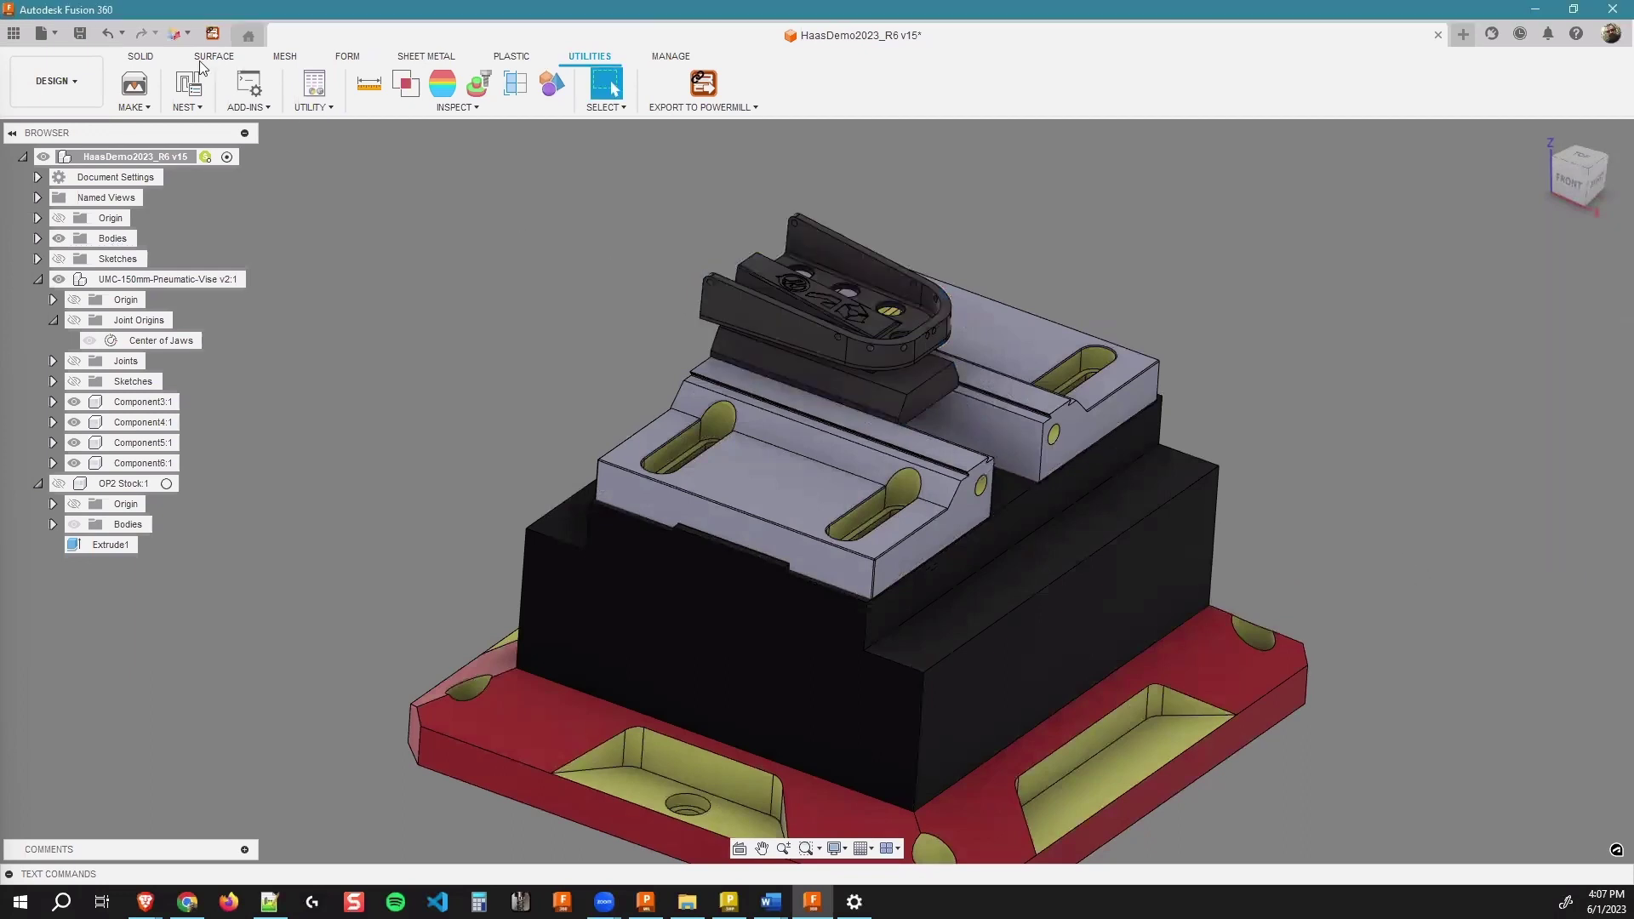
click(77, 38)
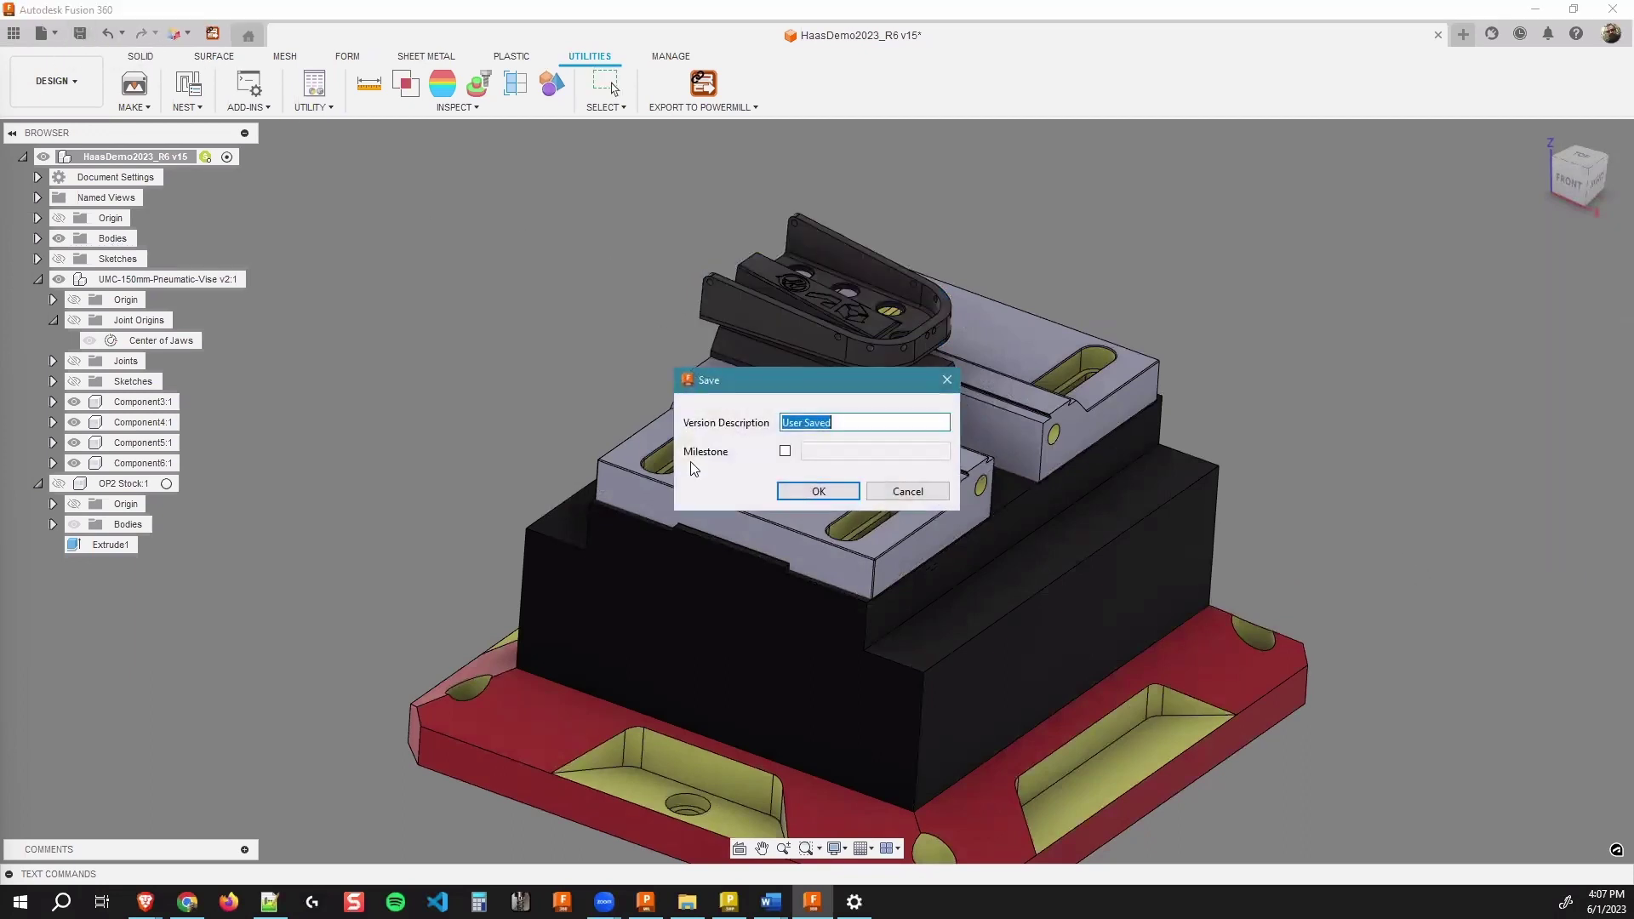
click(831, 487)
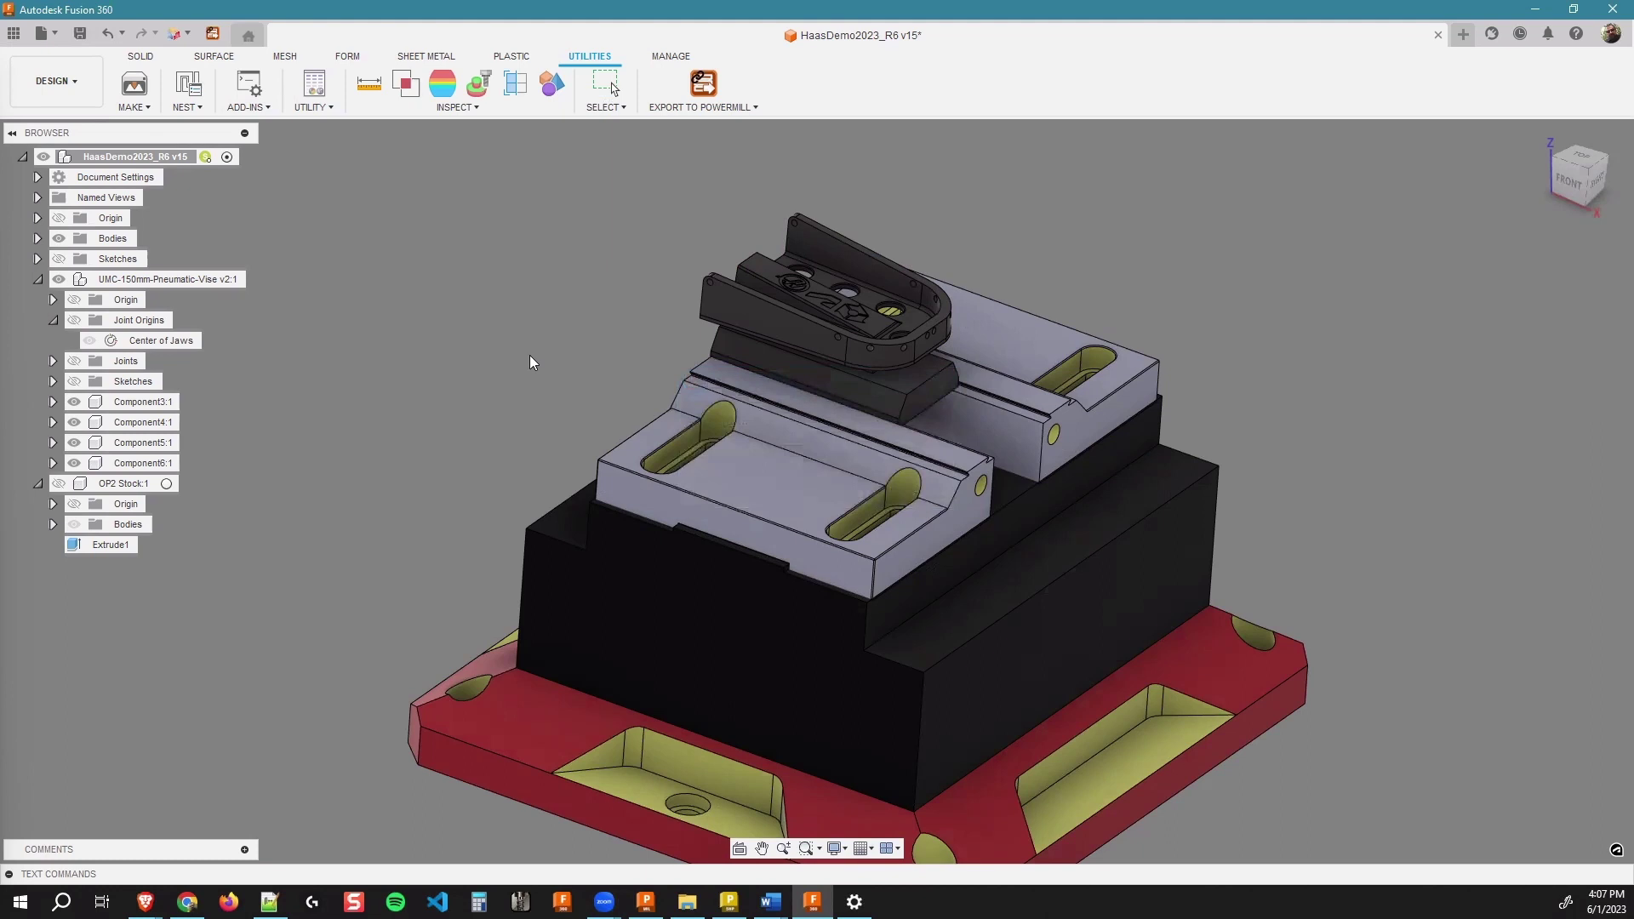
Step: Accept re-importing the changed HaasDemo2023_R6 model in PowerMill and expand Models
click(662, 909)
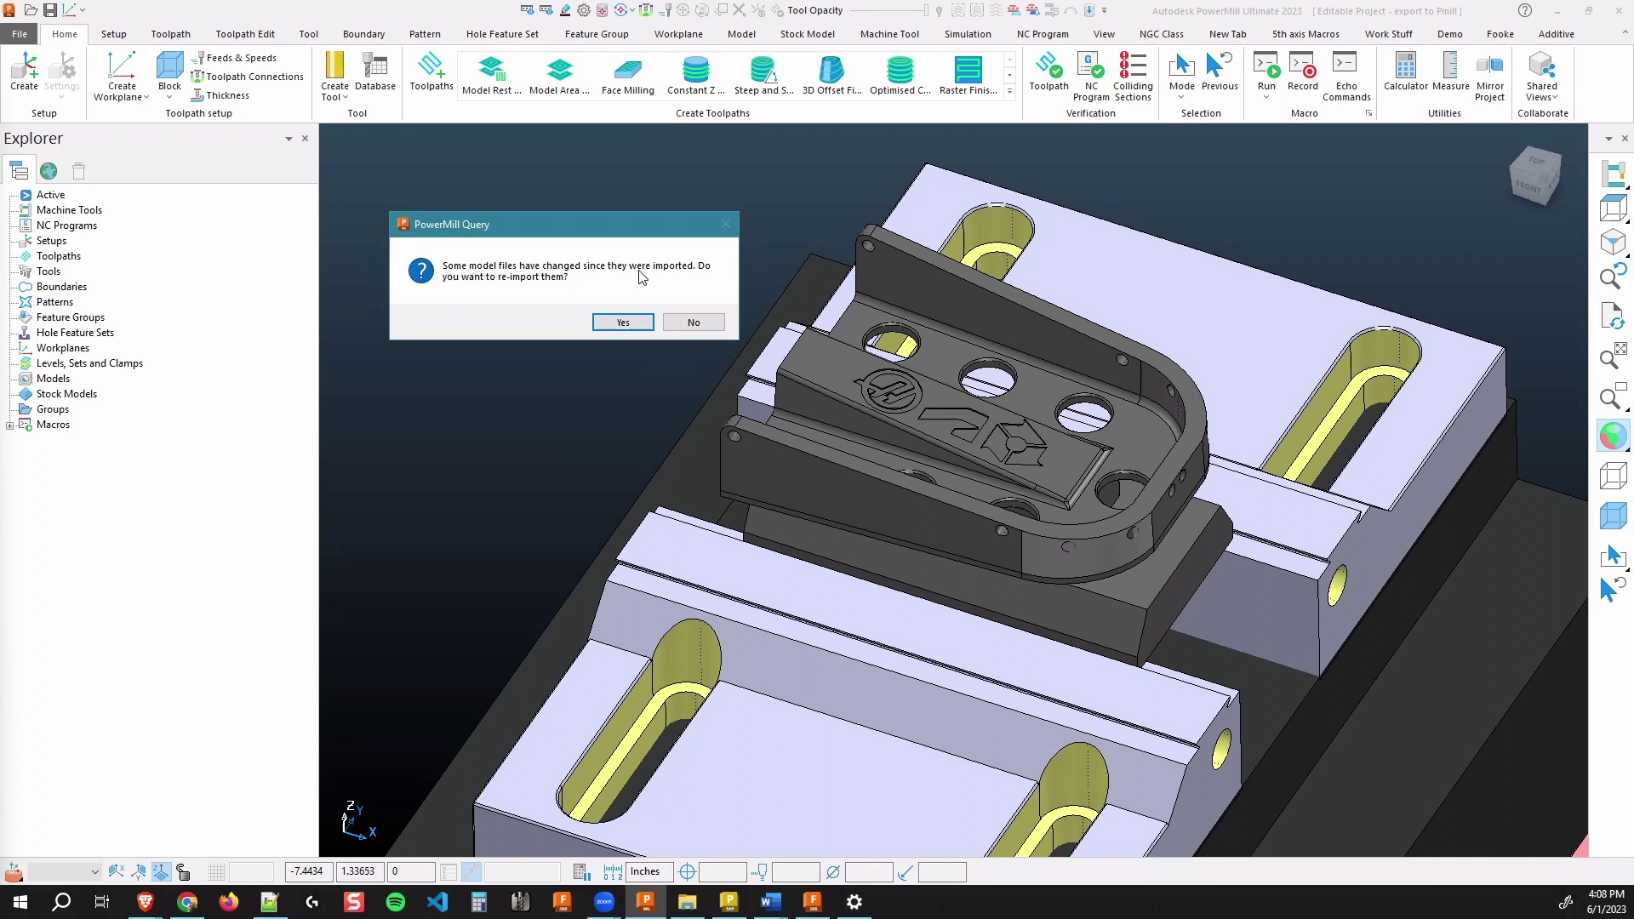
click(621, 322)
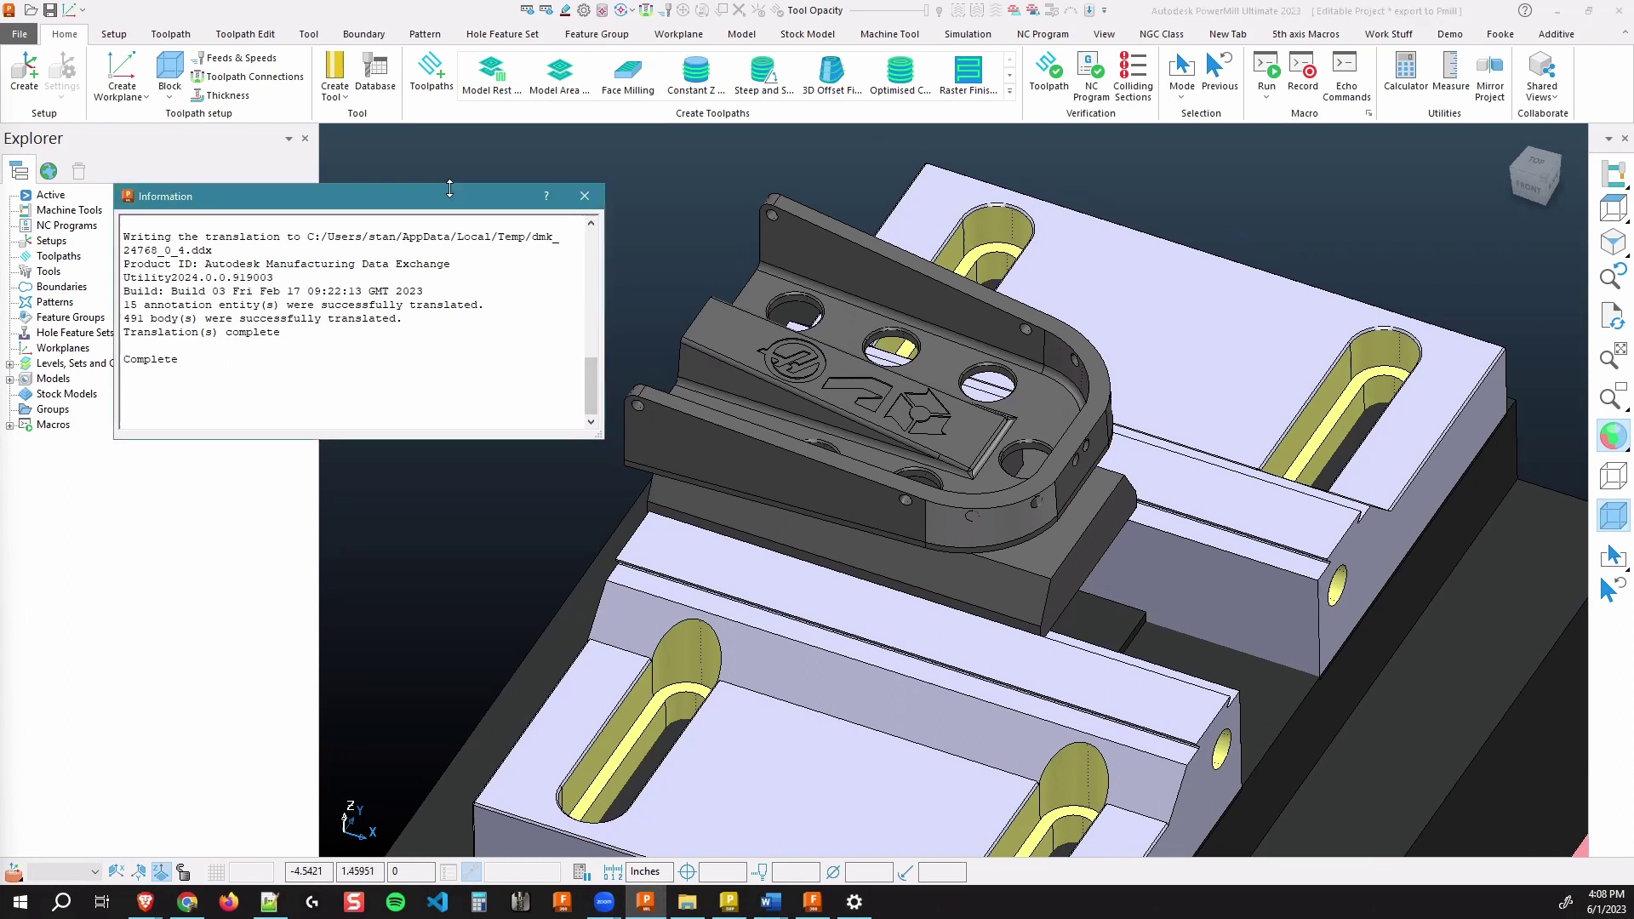
click(586, 206)
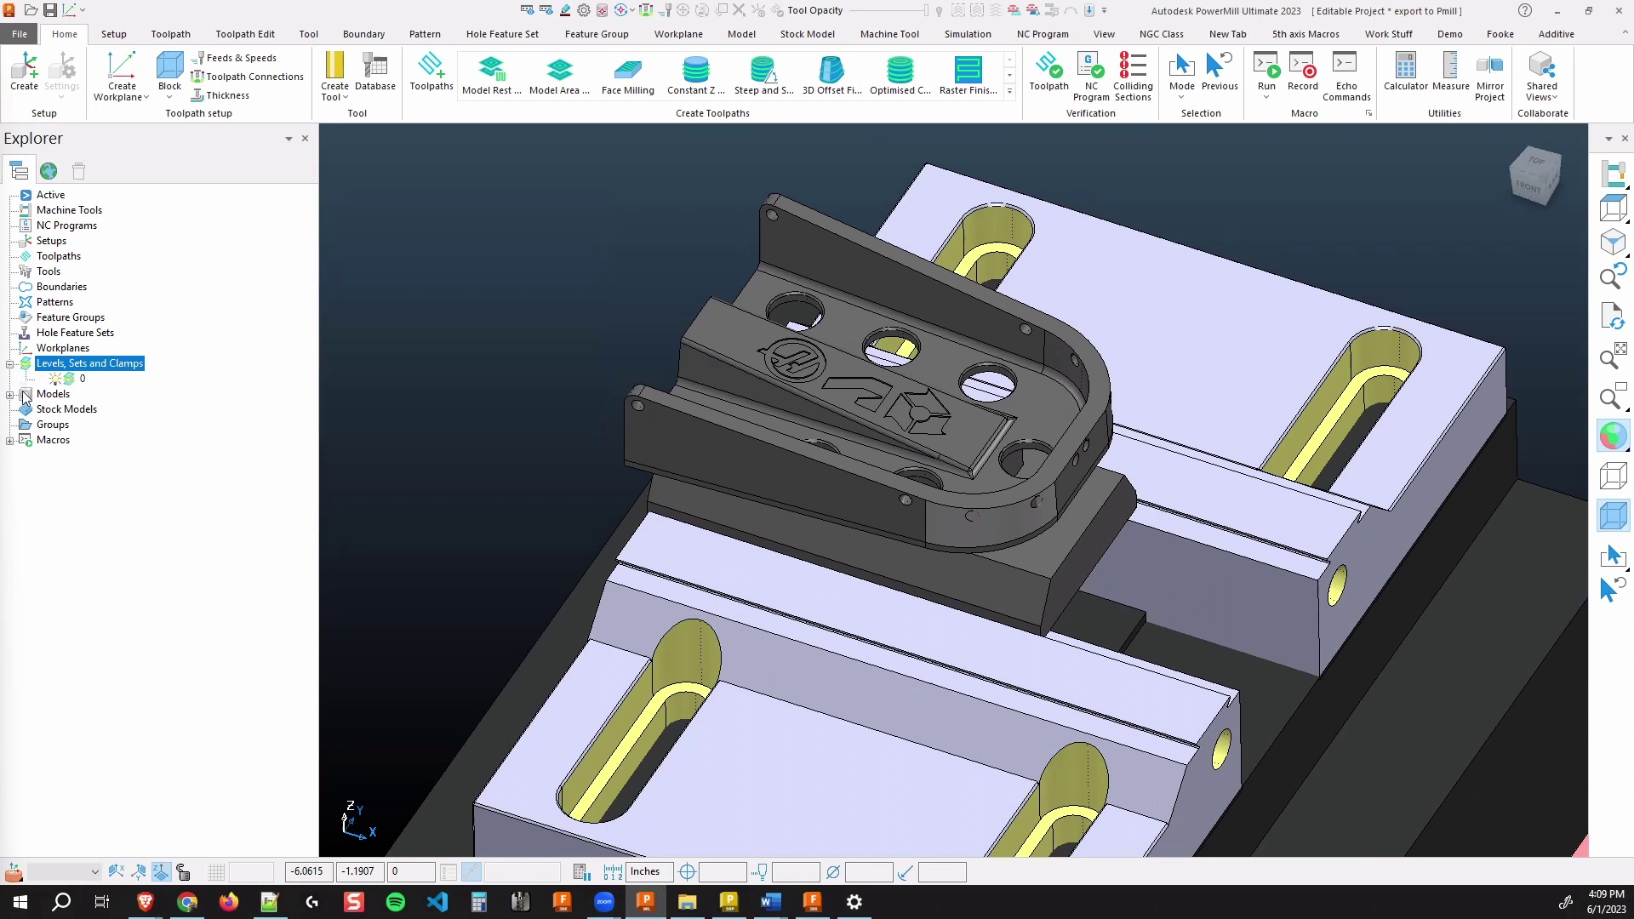
click(24, 393)
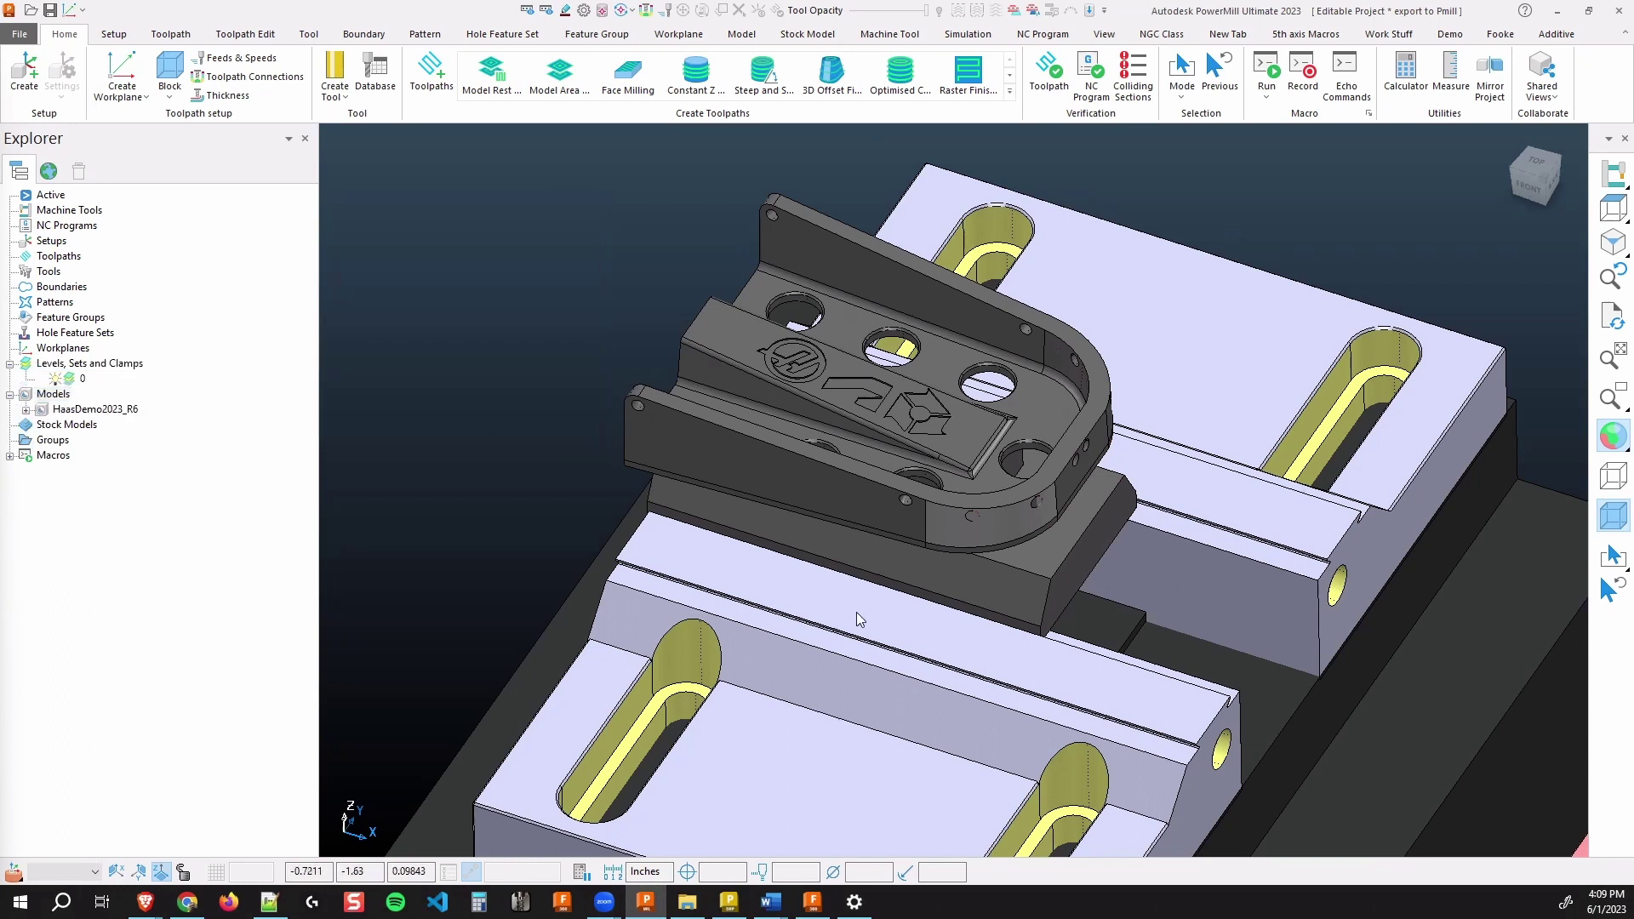